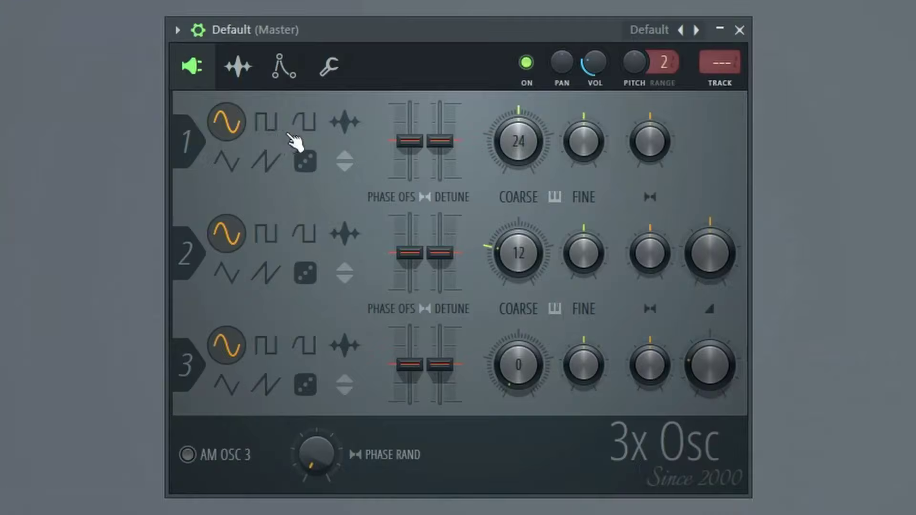
- Try other waveforms on oscillator 1, then add Lofi Clap 1 from Lofi Hip Hop Kit > Claps as a channel
click(276, 210)
click(293, 209)
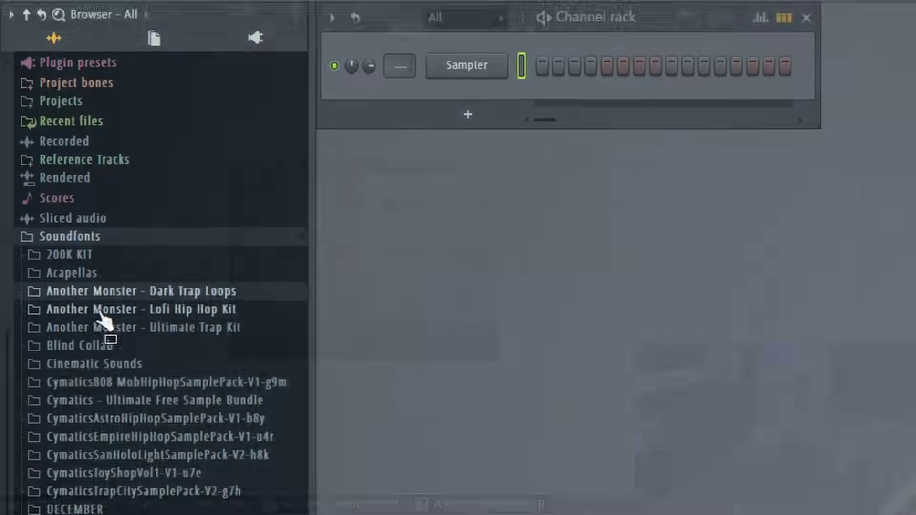
click(96, 311)
click(94, 288)
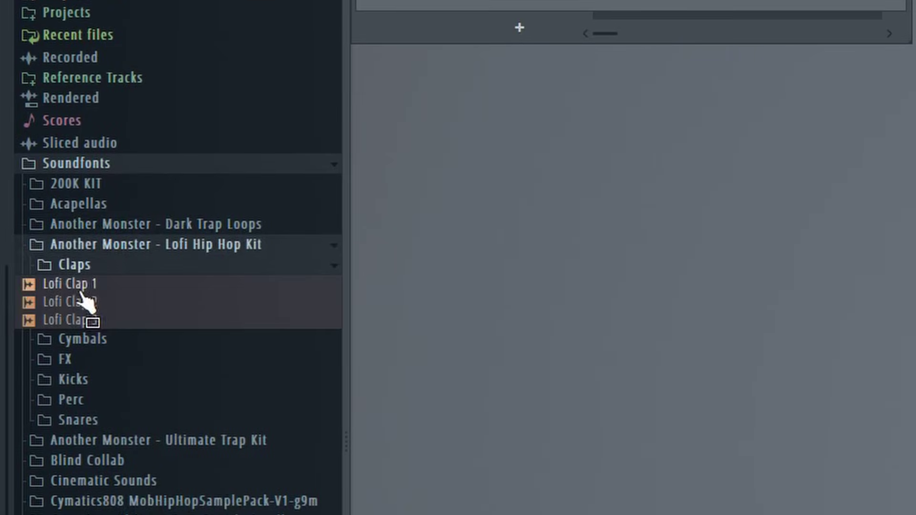
drag(81, 293, 508, 9)
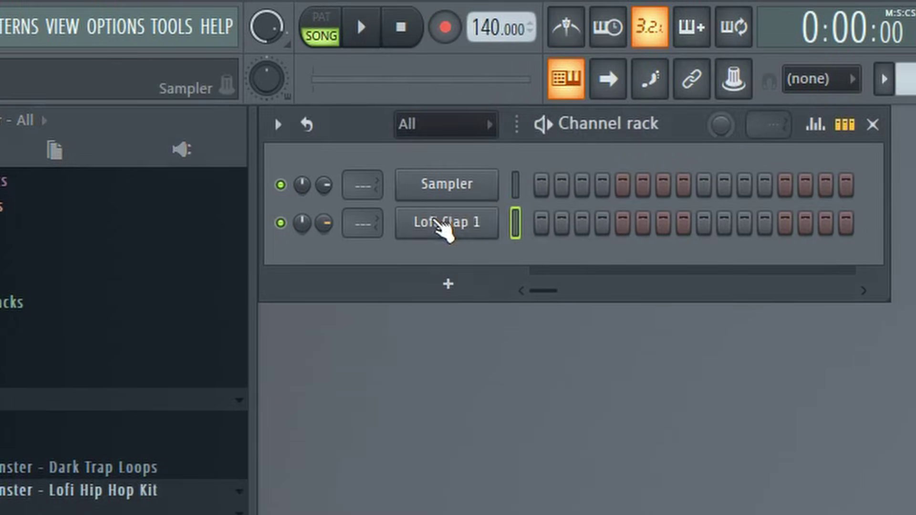
- Open the Lofi Clap 1 channel settings and browse the Misc, Sample and Envelope tabs, ending on envelope settings
click(441, 224)
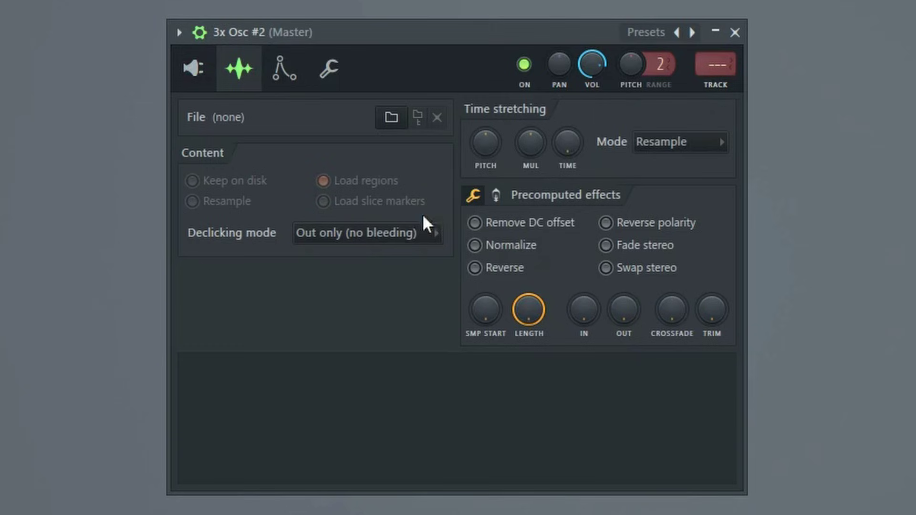
click(283, 72)
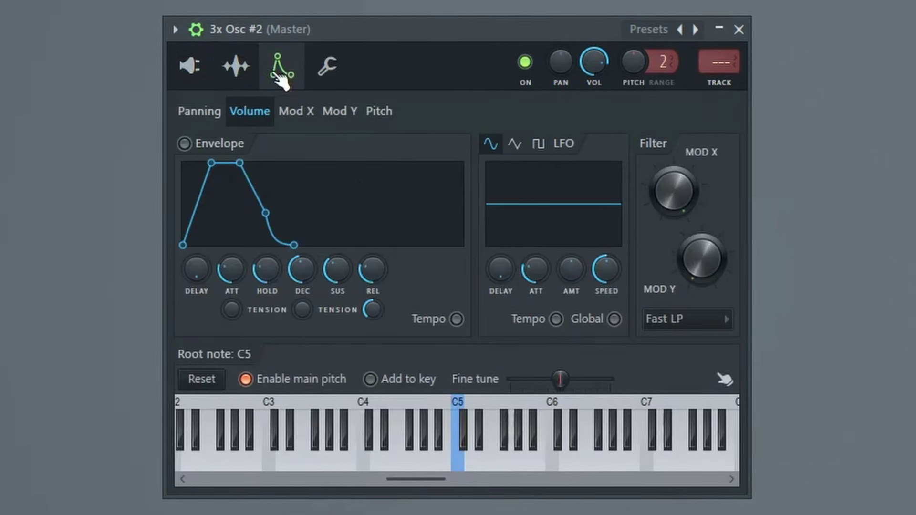
click(326, 66)
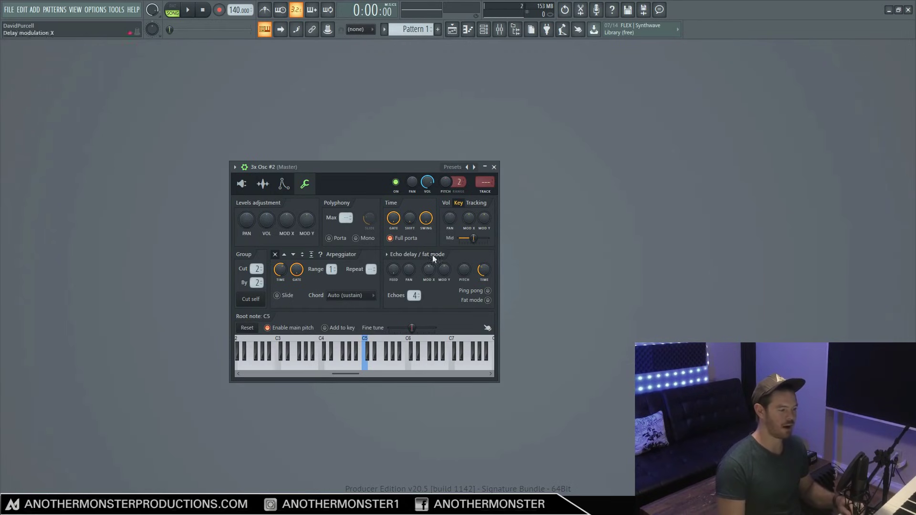
click(283, 185)
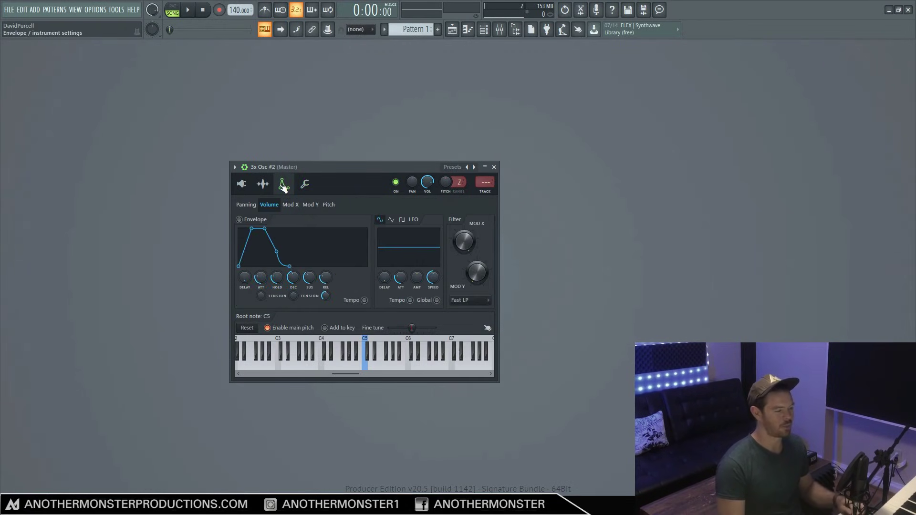
click(263, 184)
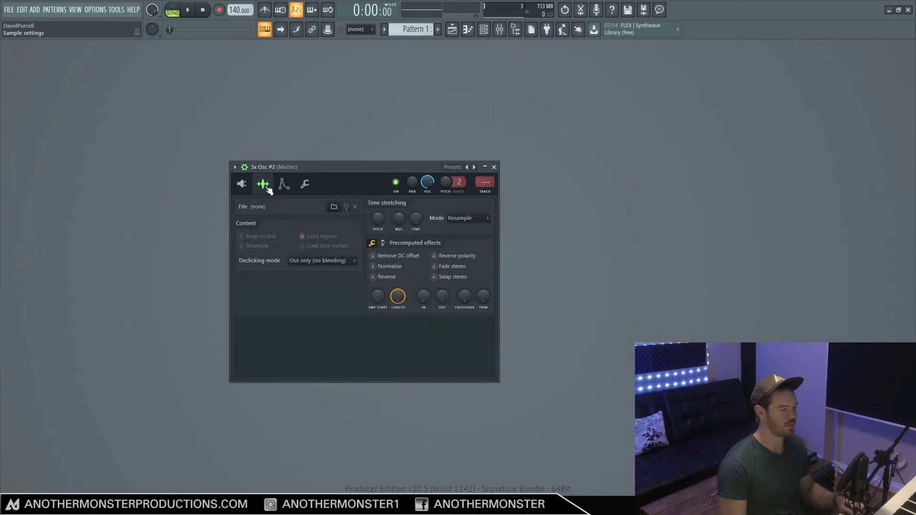
click(242, 183)
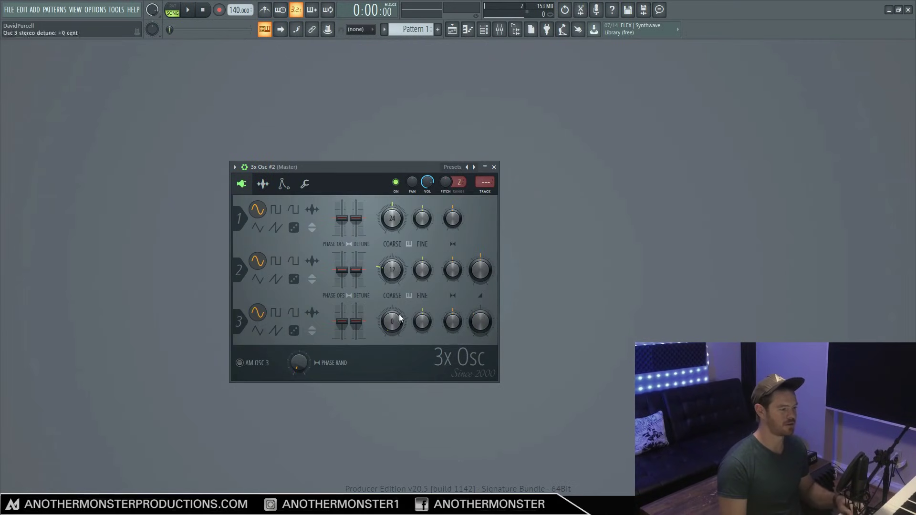
click(263, 184)
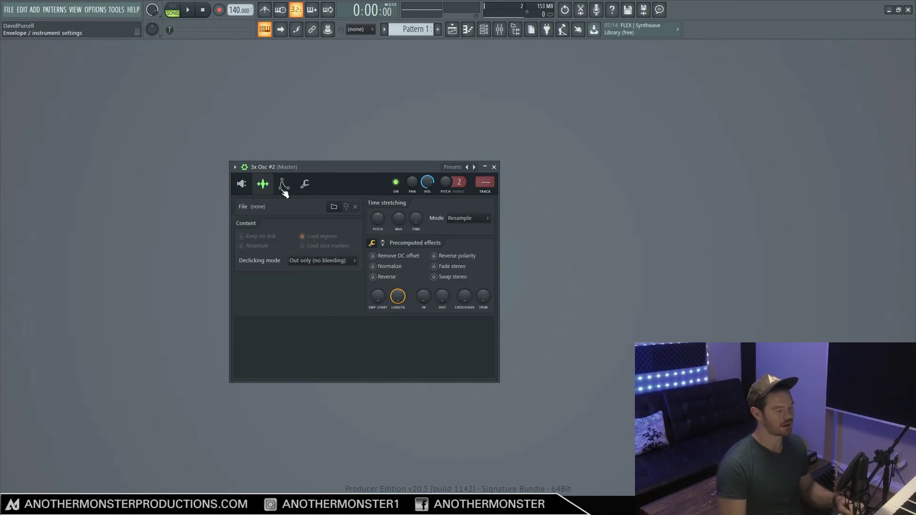
click(283, 184)
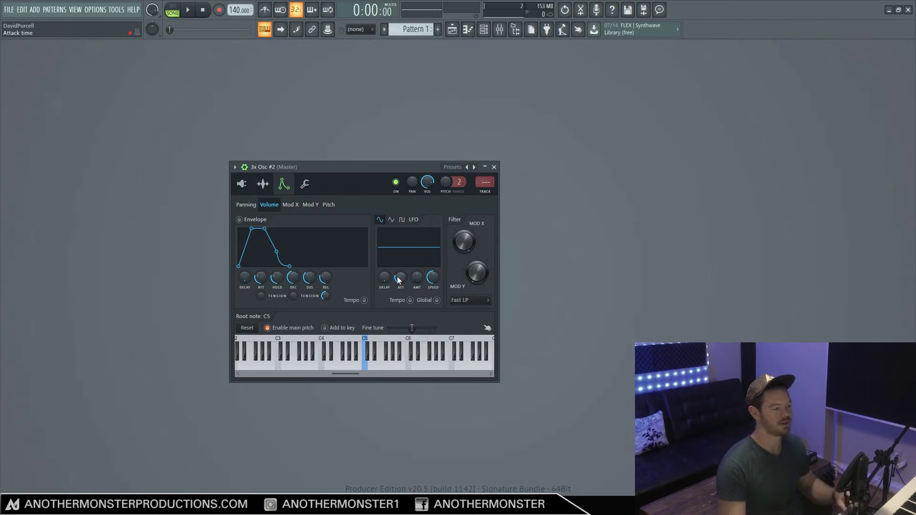
- Return the 3x Osc window to its oscillator controls page
click(241, 184)
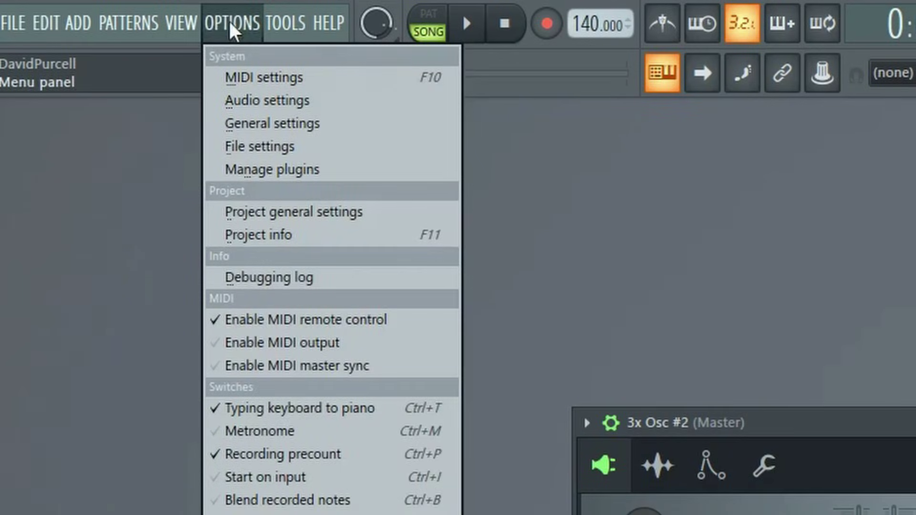
- Open Audio settings, review the sample rate list, and keep it at 44100 Hz
click(237, 109)
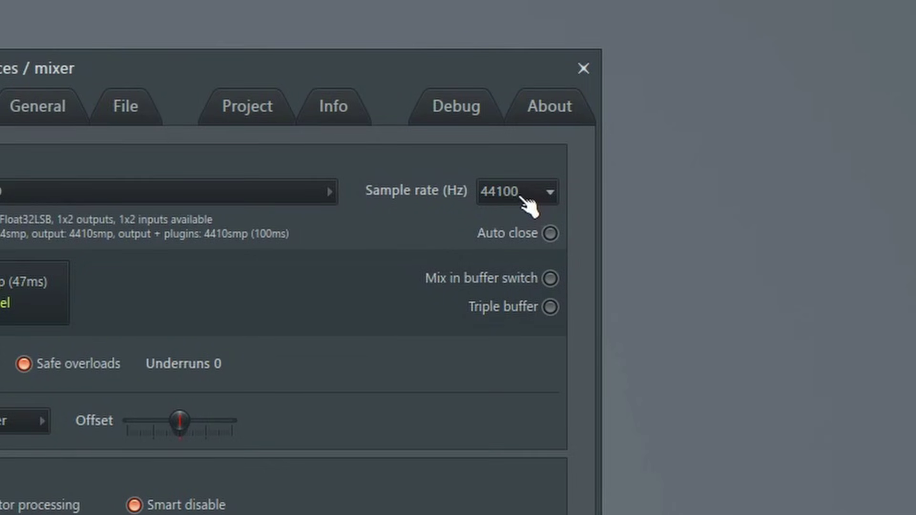
click(537, 196)
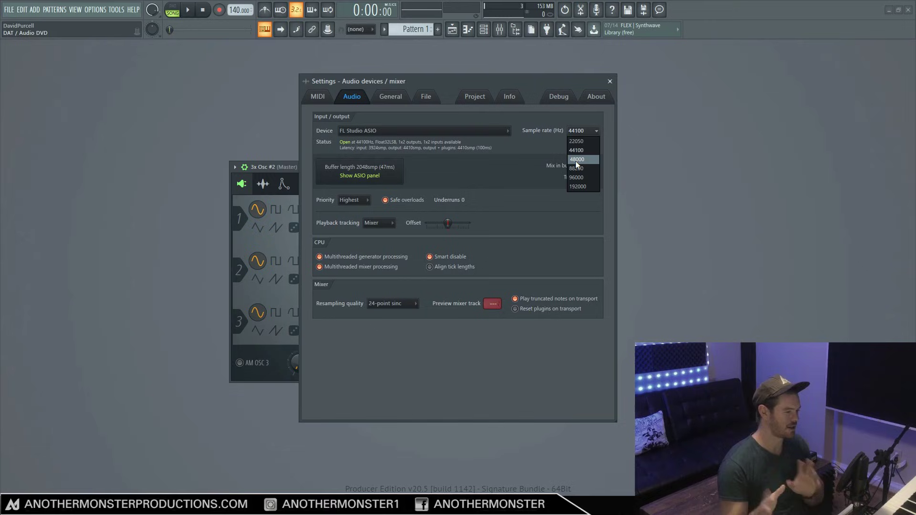
click(546, 131)
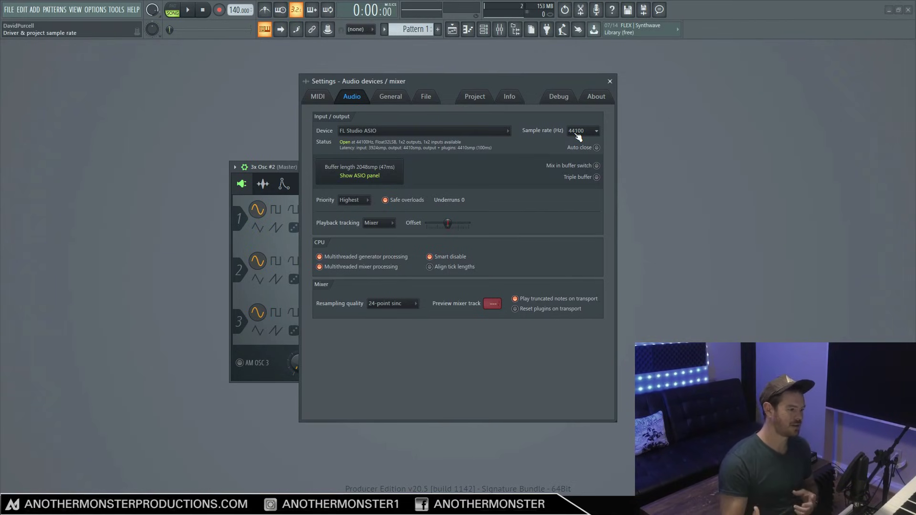
- Close audio settings, view the 6K–20K range in Voxengo SPAN with HOLD on, then stop playback
key(Escape)
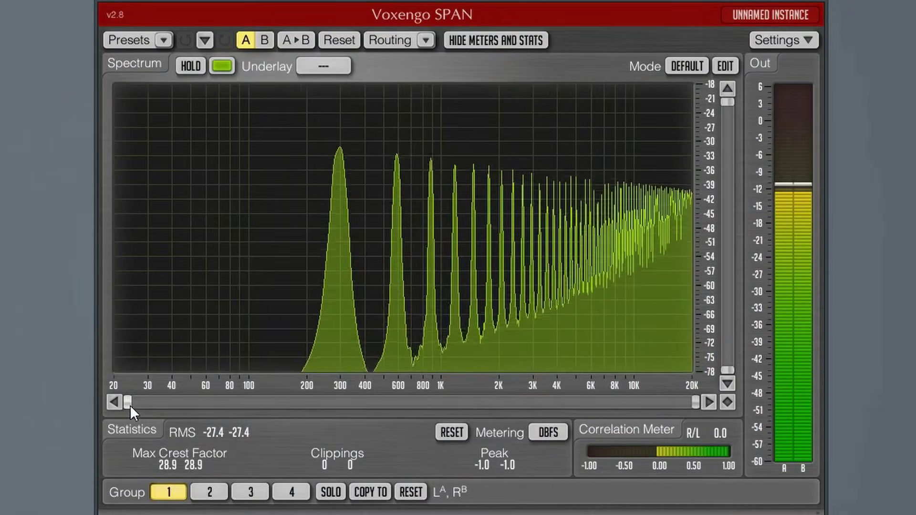
drag(130, 405, 650, 402)
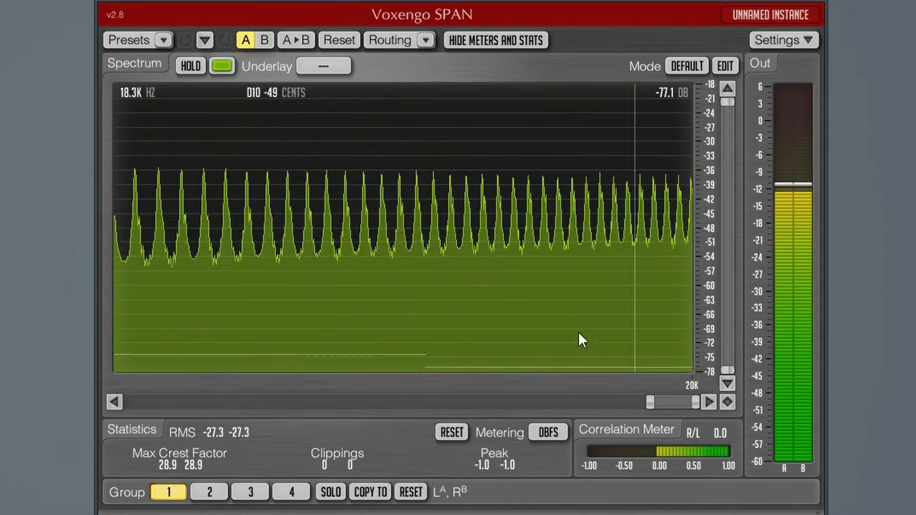
click(191, 66)
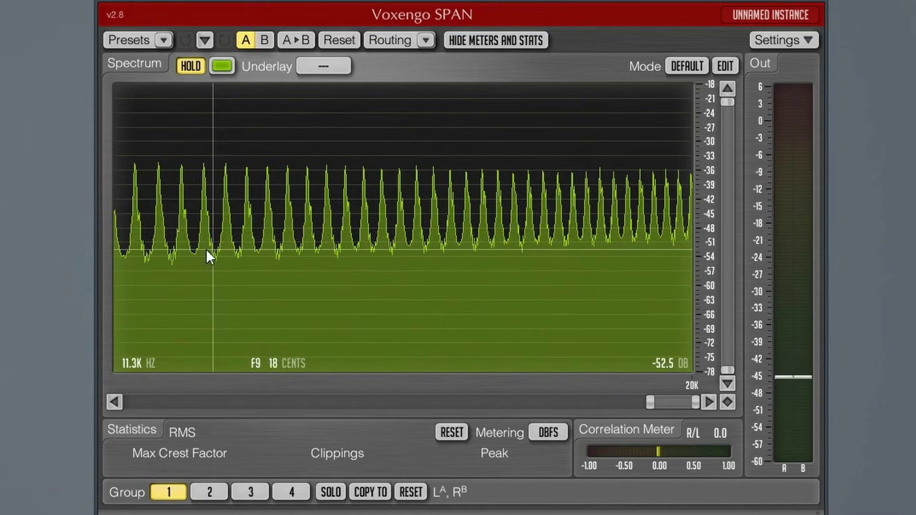
drag(650, 402, 477, 402)
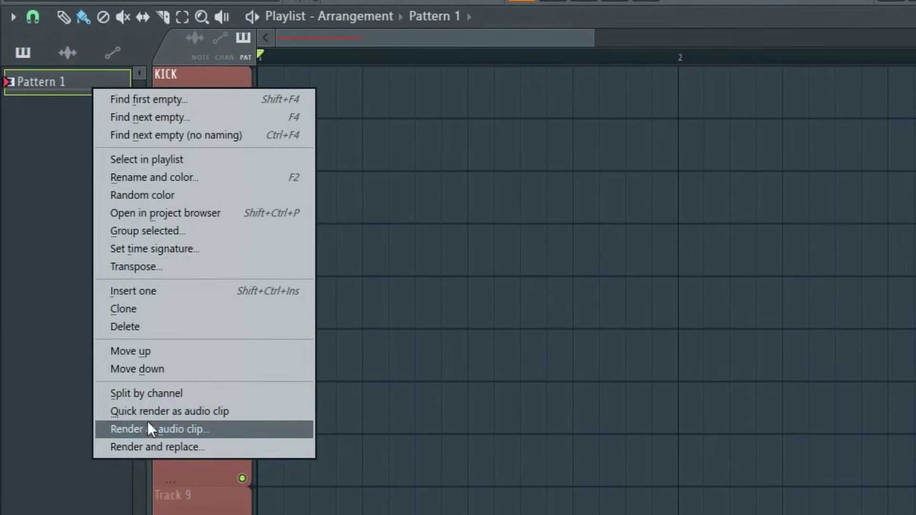
click(148, 421)
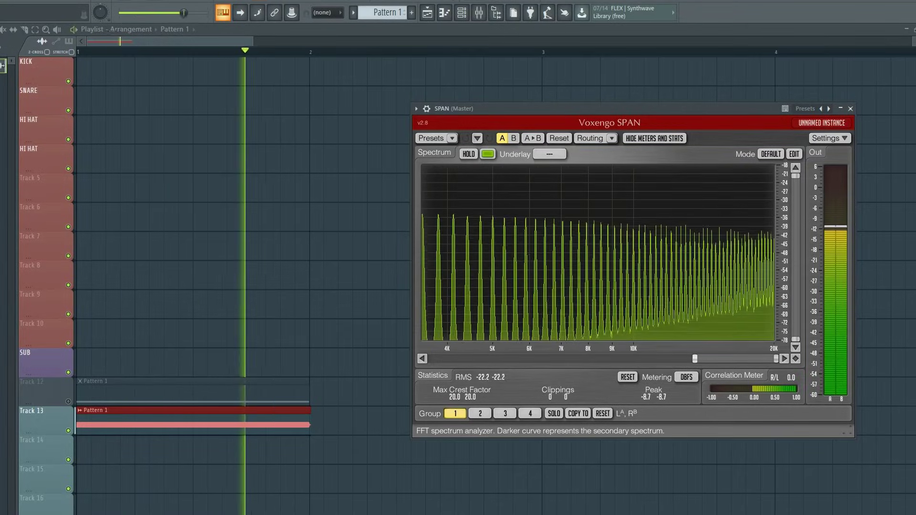
key(space)
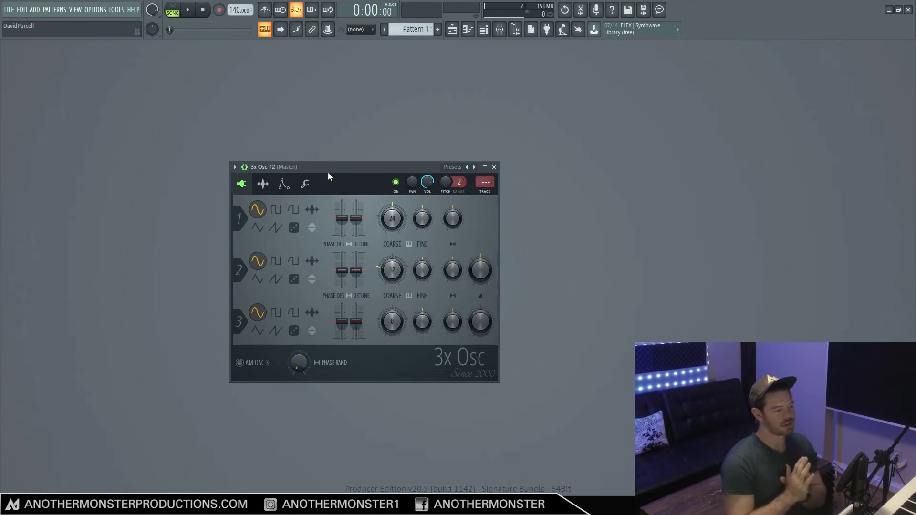
- Save the project with Ctrl+S
key(ctrl+s)
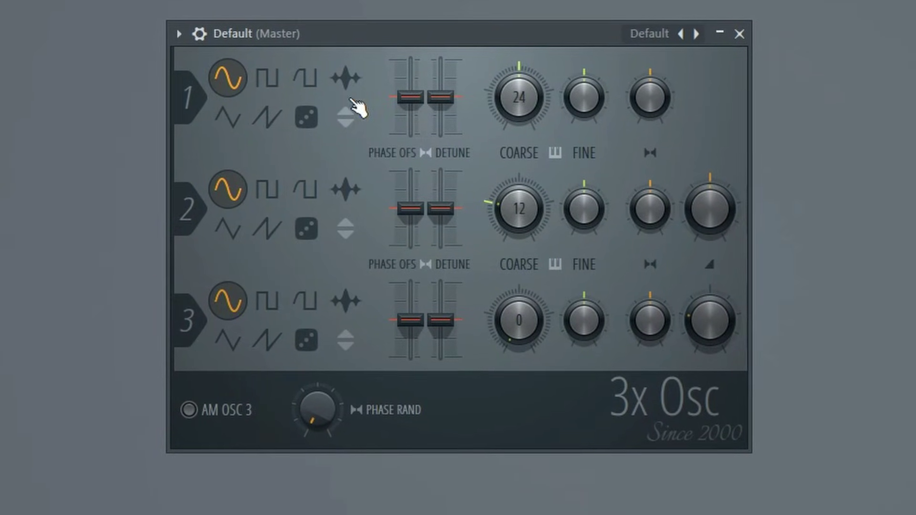
- Show the 3x Osc channel settings, cycle the Sample, Envelope and Misc tabs, ending on the oscillator page
click(207, 41)
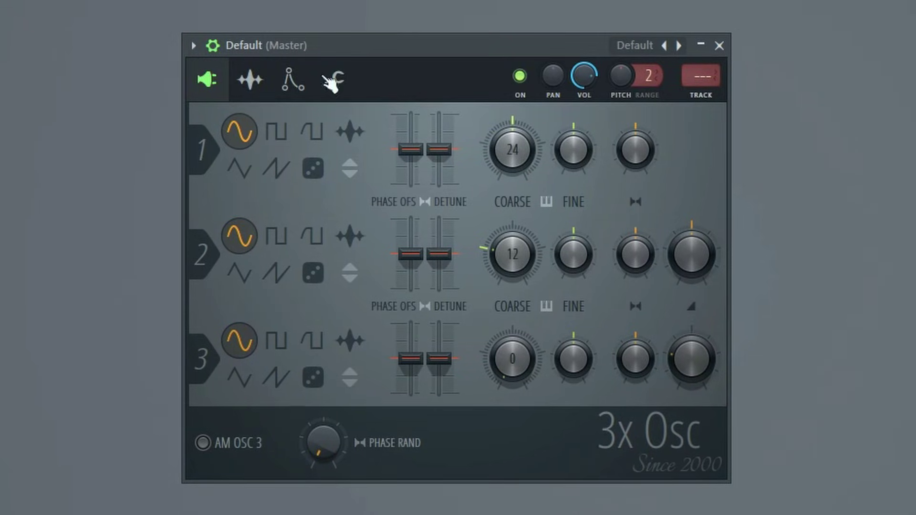
click(257, 82)
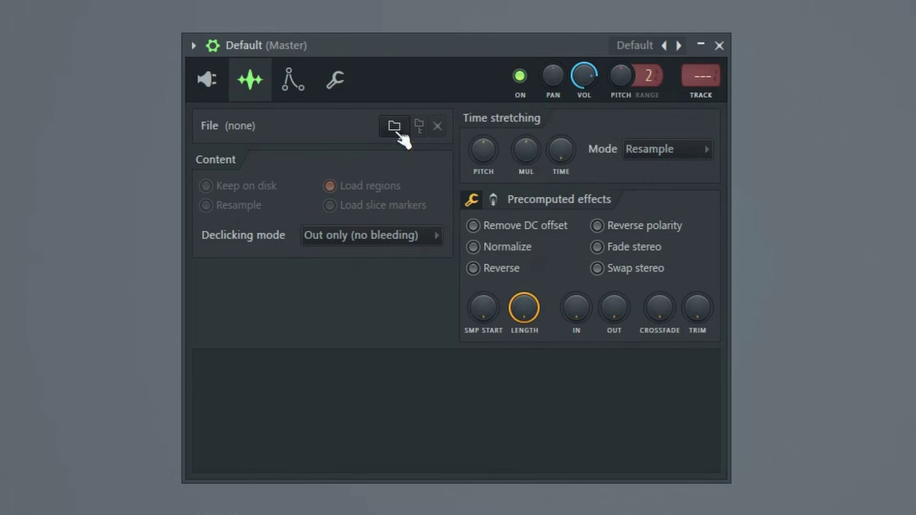
click(296, 93)
click(334, 91)
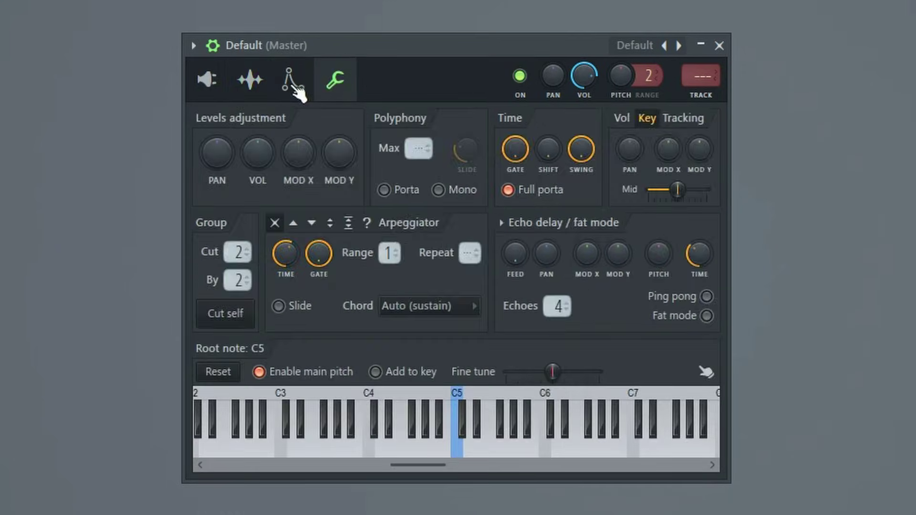
click(292, 90)
click(256, 91)
click(214, 84)
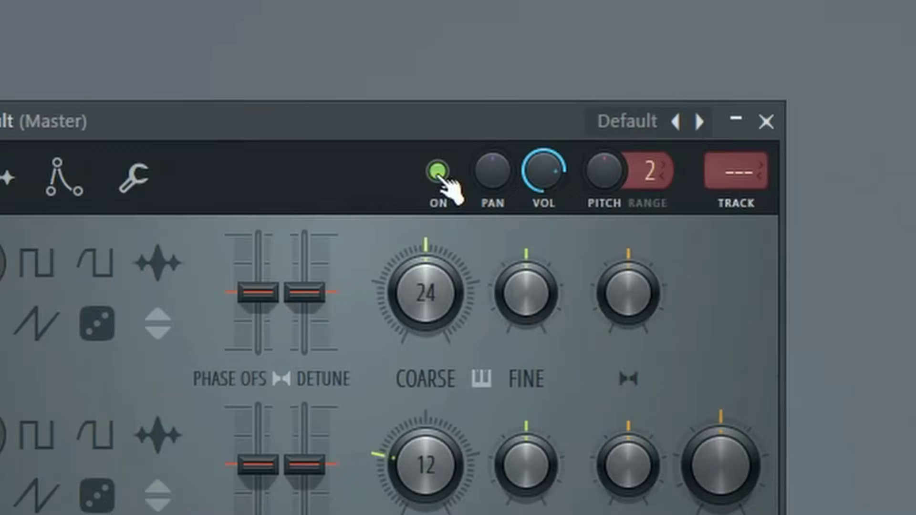
- Switch the 3x Osc channel off and back on, then open the plugin options menu to its channel entries
click(440, 175)
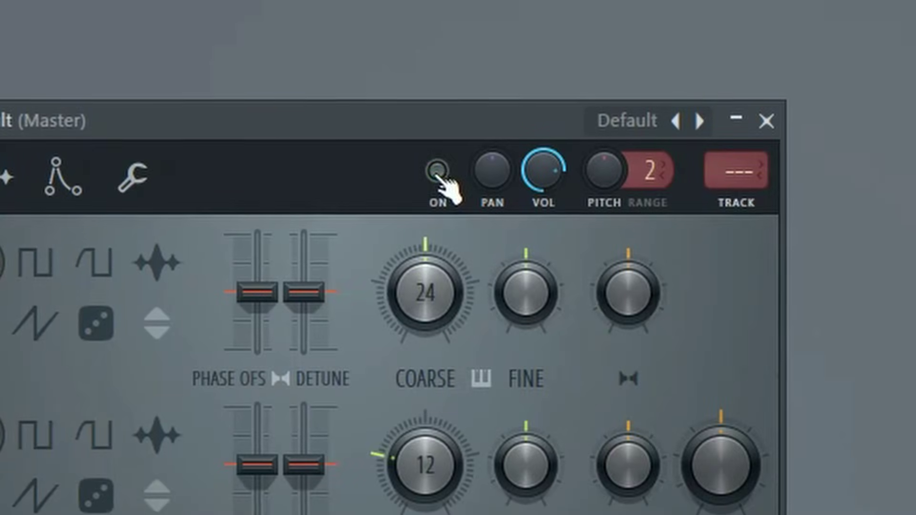
click(439, 175)
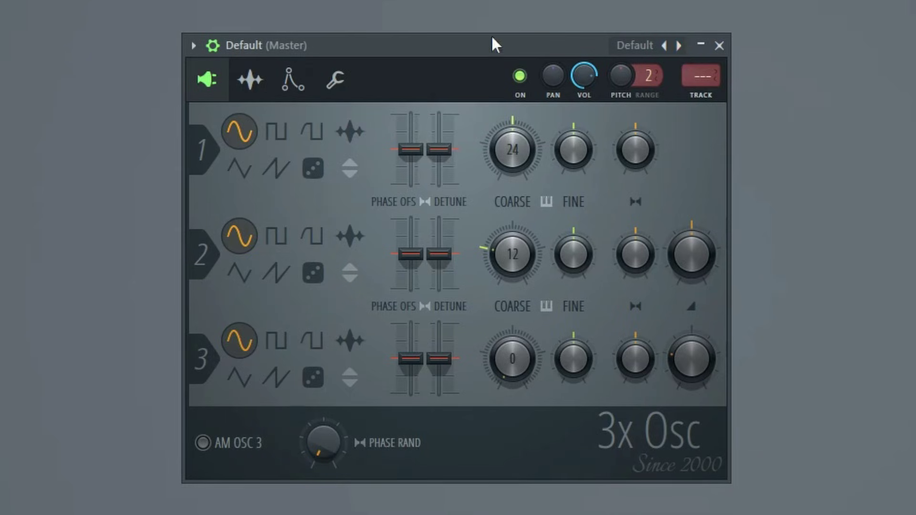
click(195, 44)
mouse_move(233, 104)
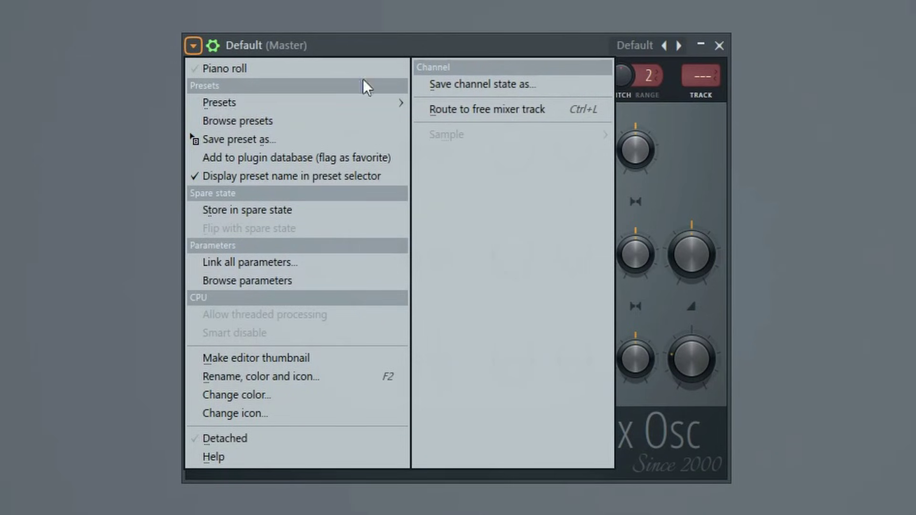
- Dismiss the plugin options menu by clicking the title bar
click(447, 47)
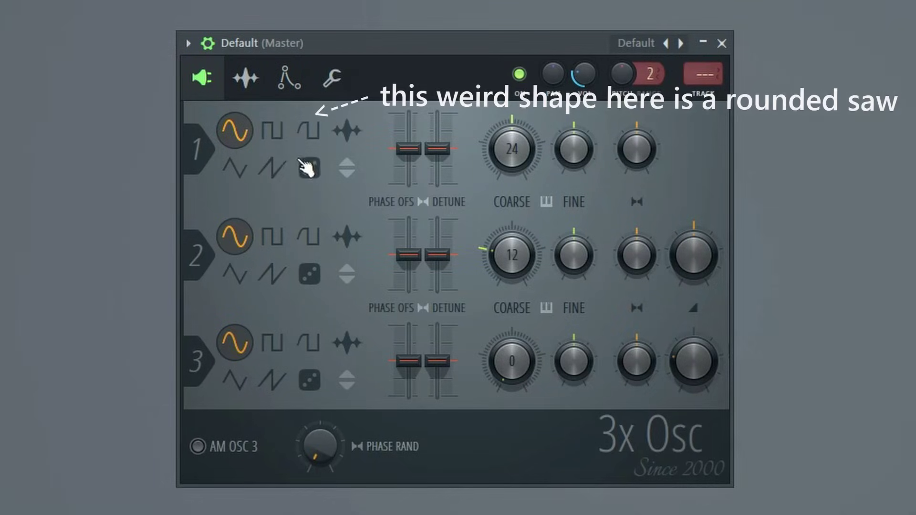
- Step oscillator 1 through square, rounded saw, triangle and saw, settling on random noise
click(272, 129)
click(310, 130)
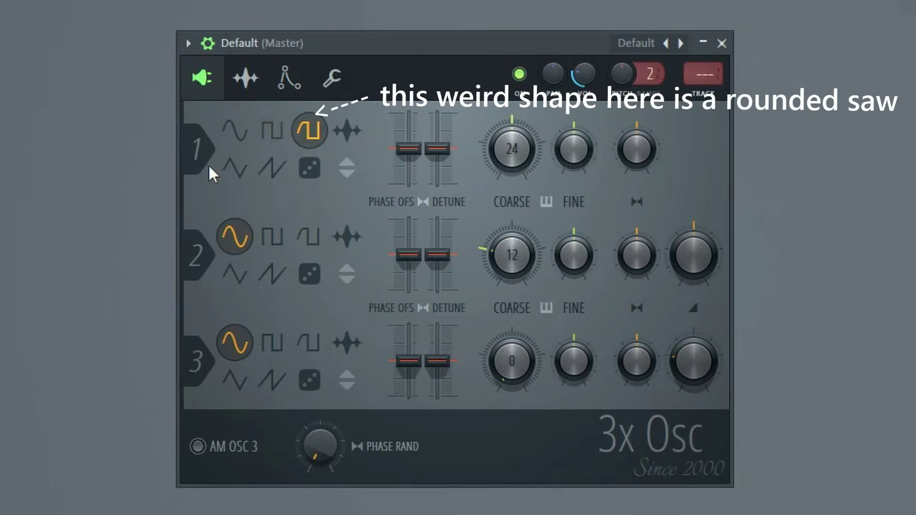
click(234, 168)
click(273, 169)
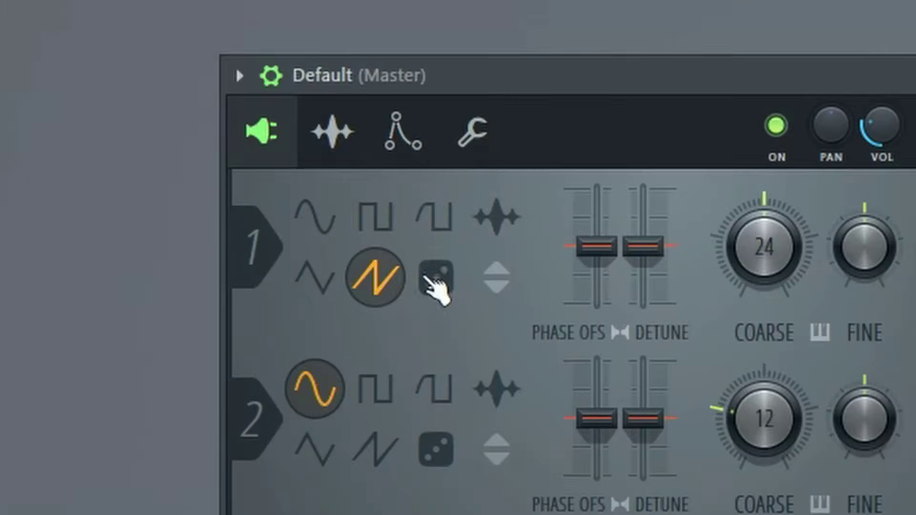
click(312, 169)
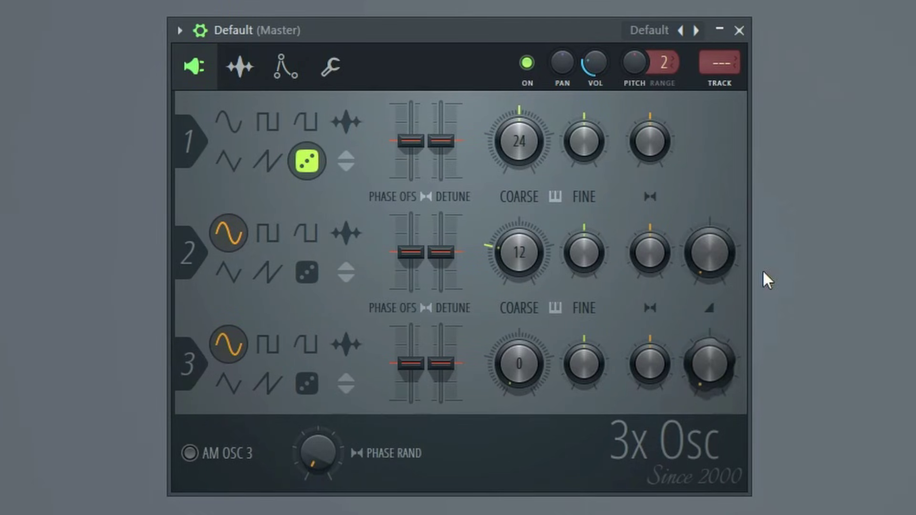
scroll(712, 360, down, 3)
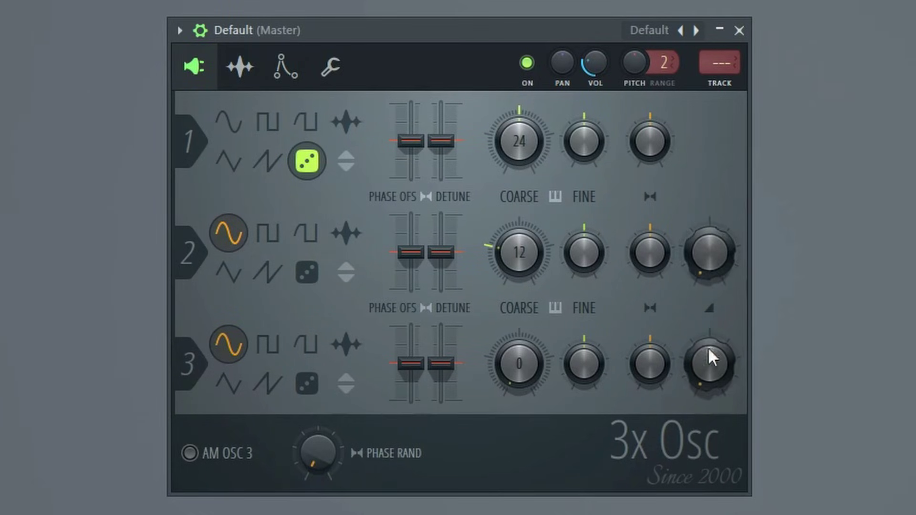
- Cancel loading a custom shape for oscillator 1, glance at the sample tab, then select sine wave
click(347, 121)
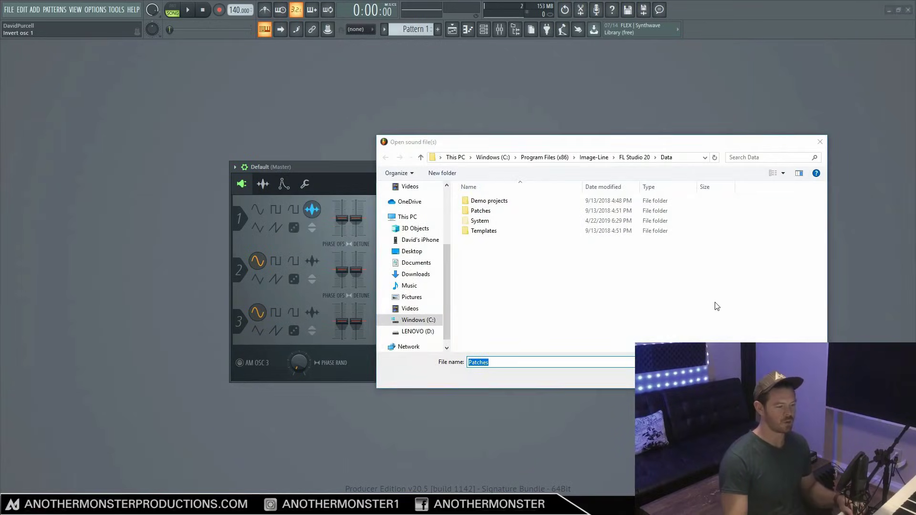
key(Escape)
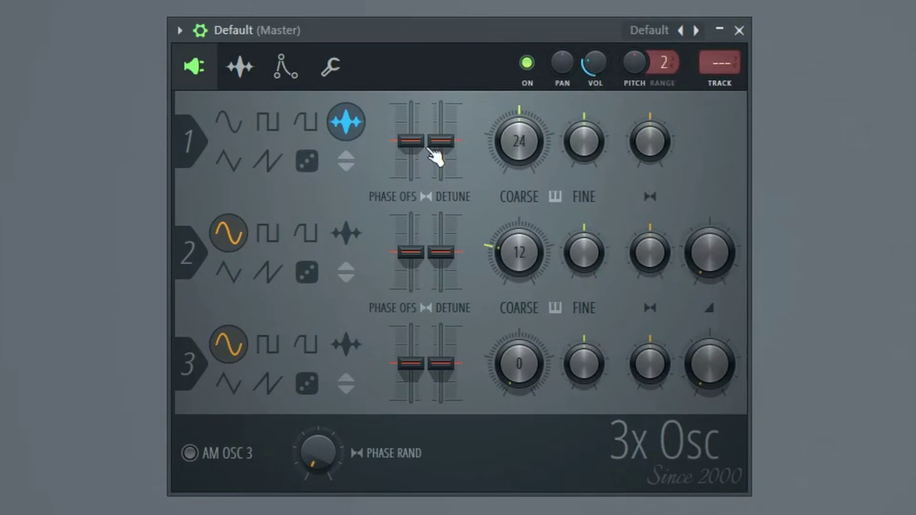
click(241, 69)
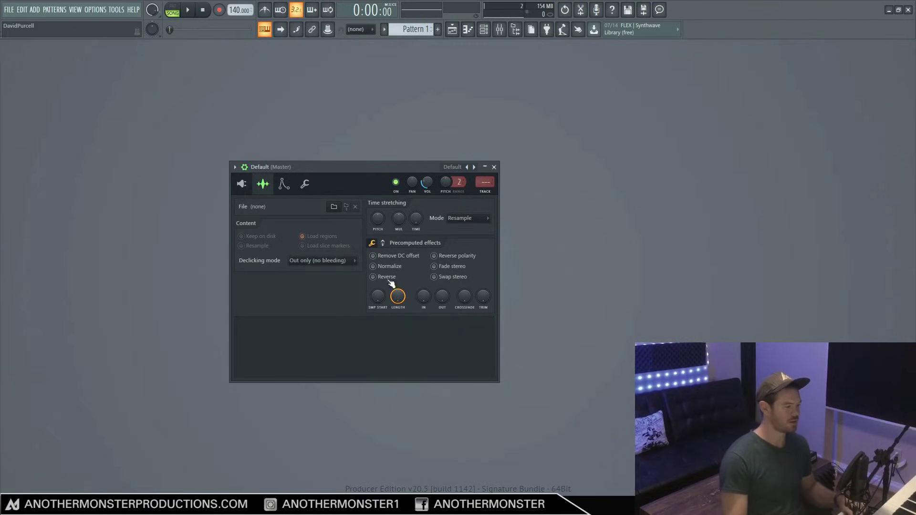
click(243, 184)
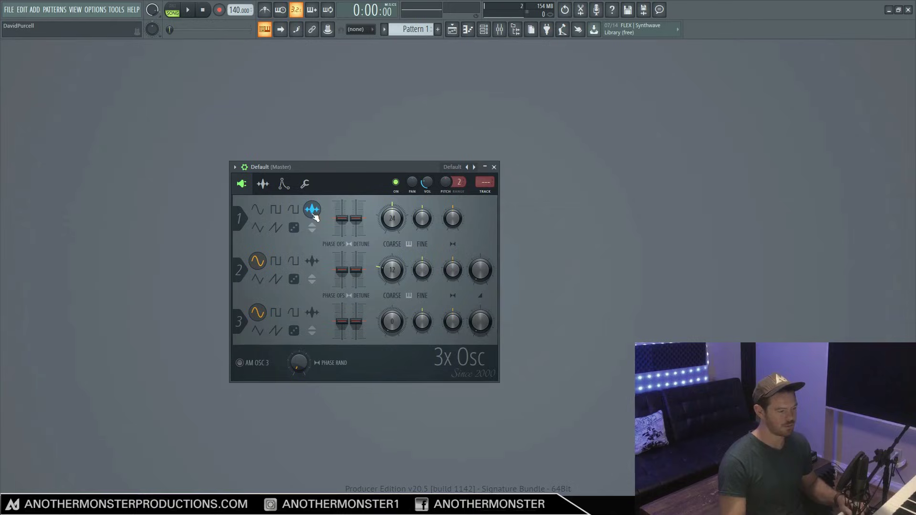
click(257, 209)
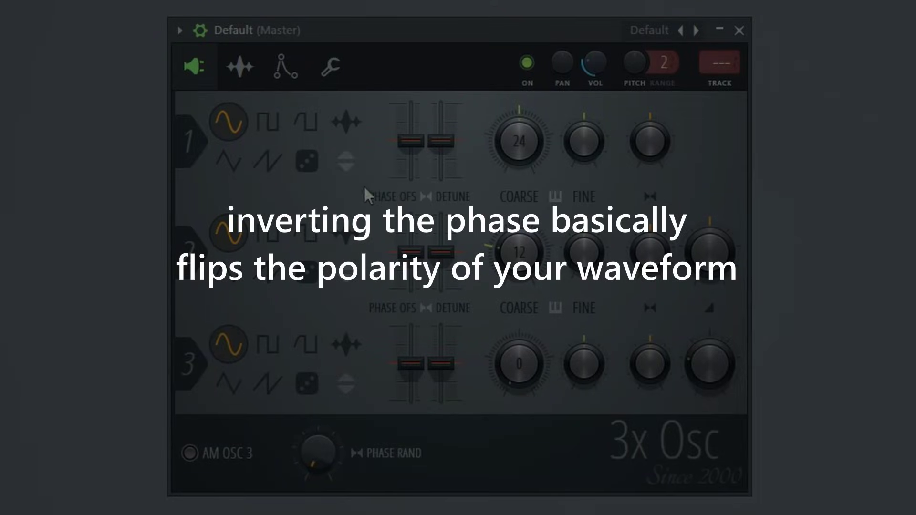
- Invert oscillator 1's phase, sweep its phase offset to max and back, and lower its stereo detune
click(345, 166)
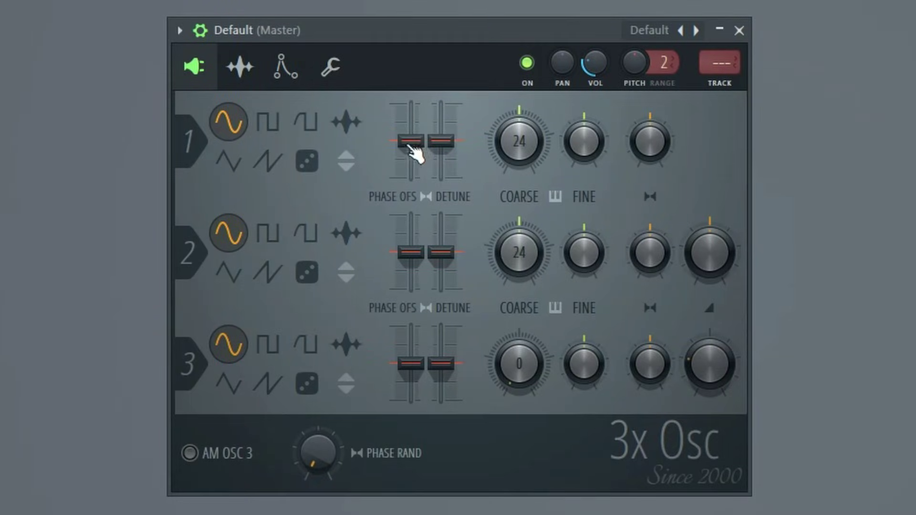
drag(419, 144, 420, 113)
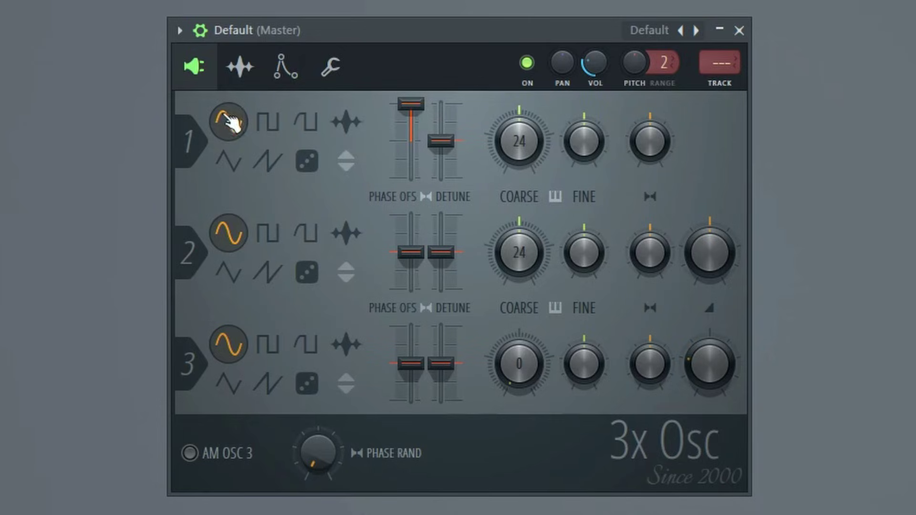
drag(415, 104, 441, 111)
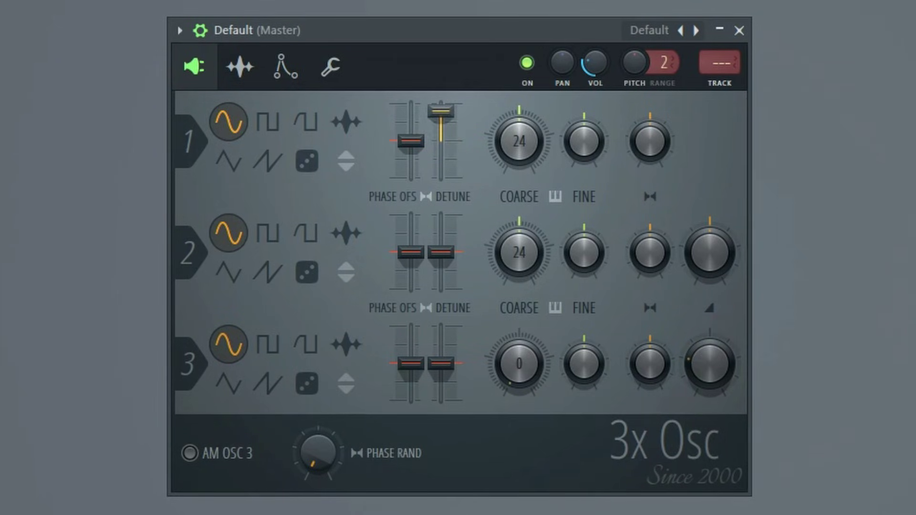
drag(441, 111, 441, 140)
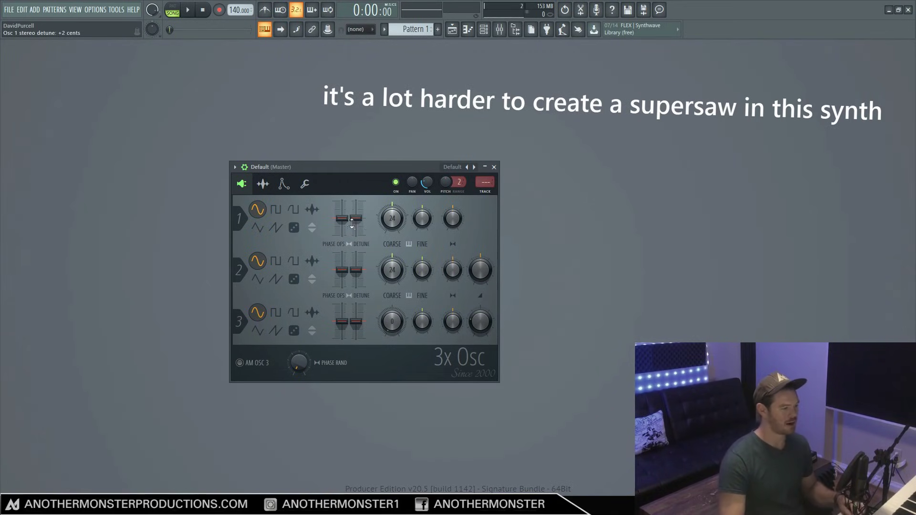
click(305, 184)
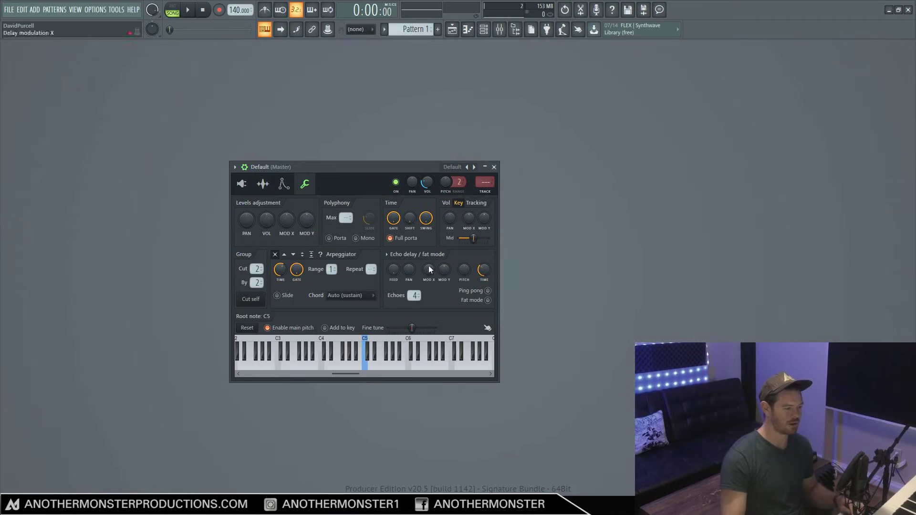
click(242, 184)
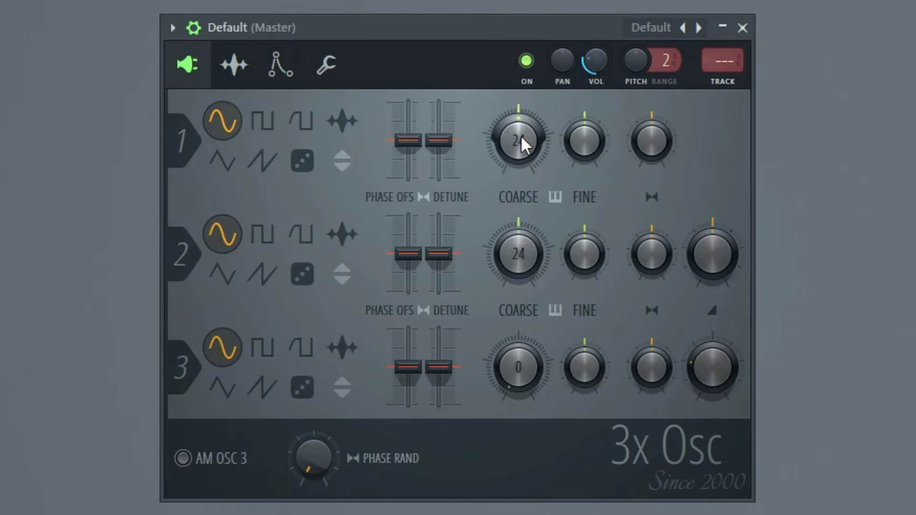
drag(520, 136, 520, 172)
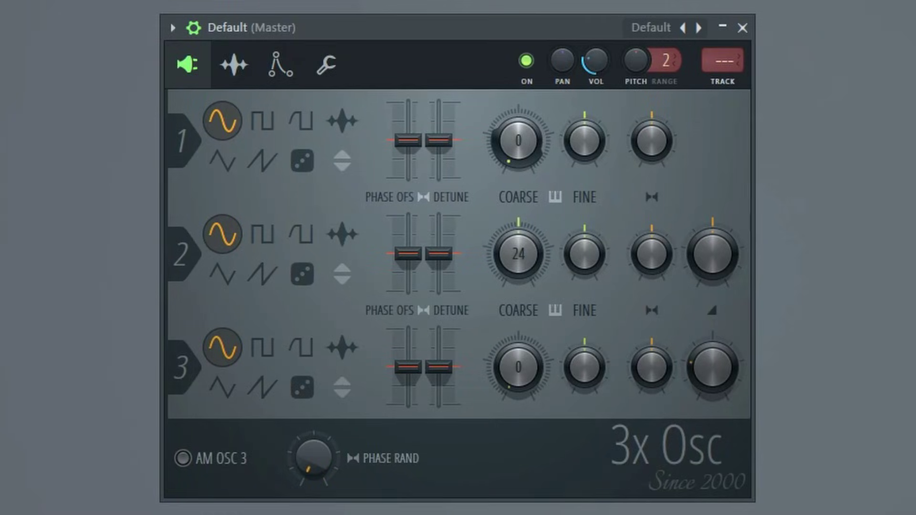
drag(518, 141, 518, 104)
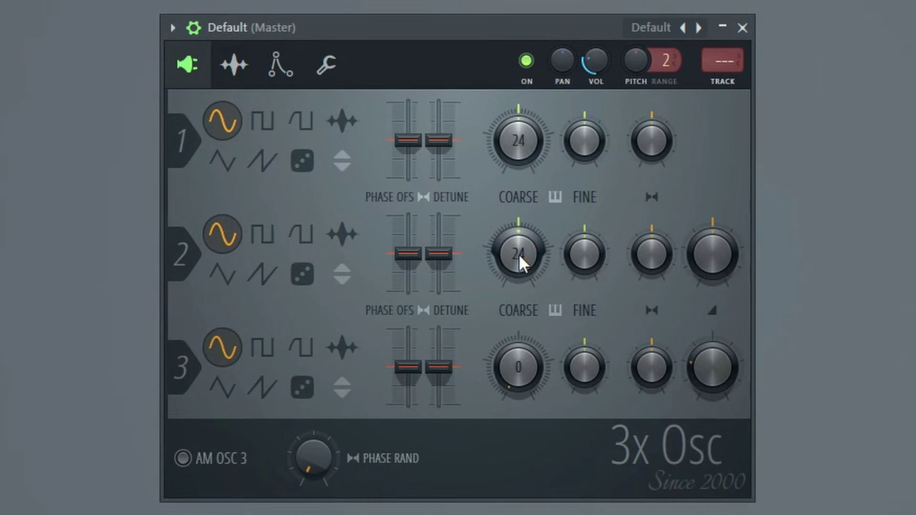
drag(516, 256, 516, 263)
scroll(514, 255, up, 4)
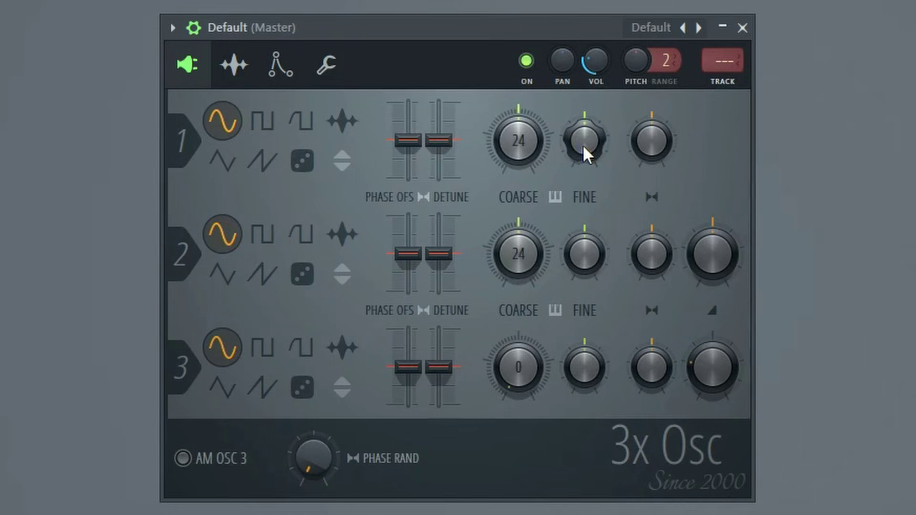
mouse_move(583, 144)
mouse_down()
mouse_move(583, 119)
mouse_move(583, 169)
mouse_move(588, 129)
mouse_up()
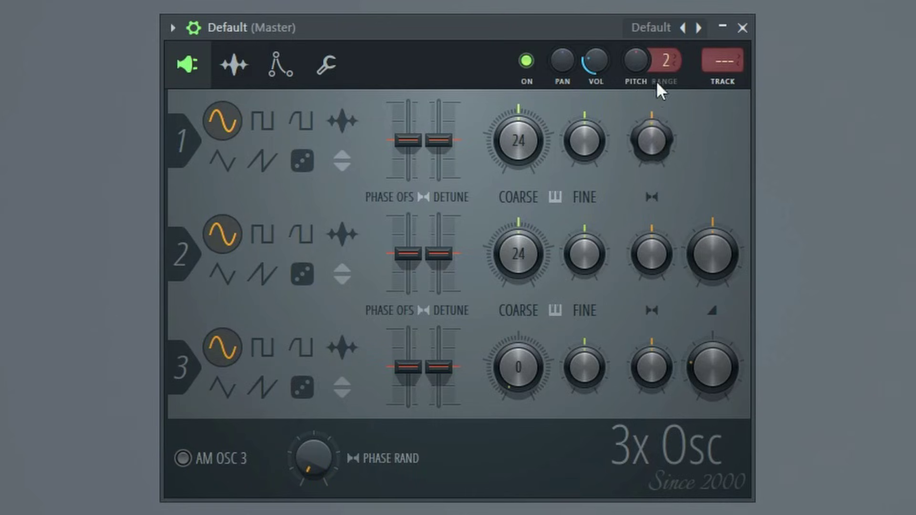
- Pan oscillator 1 toward the right and turn oscillator 2's volume down, then back to full
drag(646, 150, 657, 172)
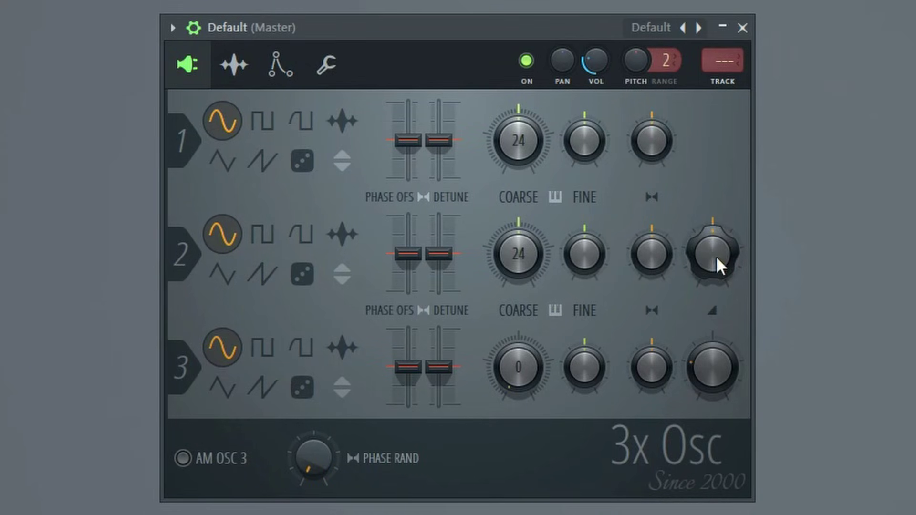
drag(718, 266, 707, 380)
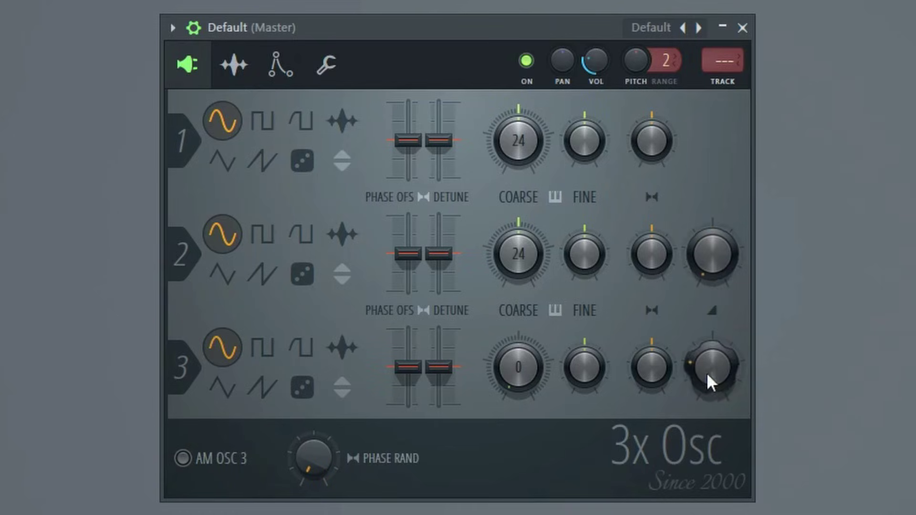
scroll(707, 380, down, 3)
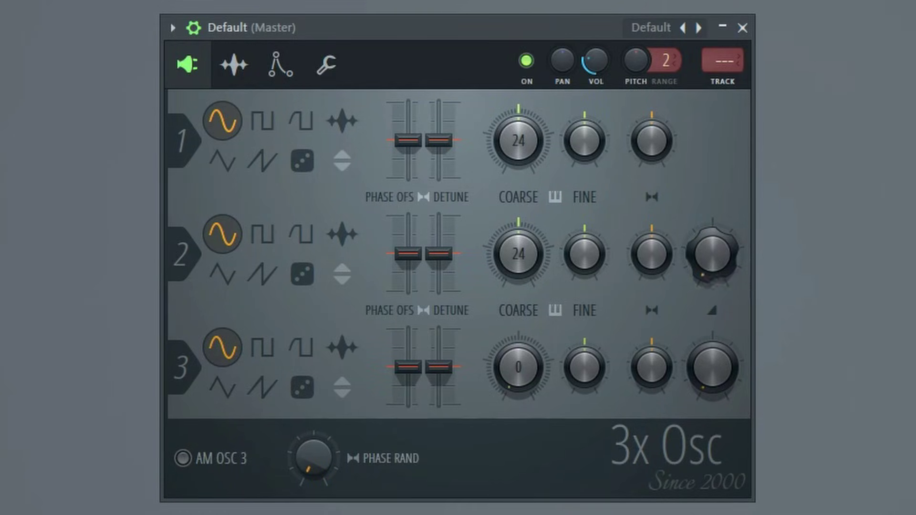
drag(712, 254, 712, 205)
- Set oscillator 2's coarse pitch to 12, raise oscillator 3 to half volume, and turn oscillator 2 to minimum
drag(518, 254, 518, 281)
drag(709, 266, 709, 287)
drag(708, 363, 708, 346)
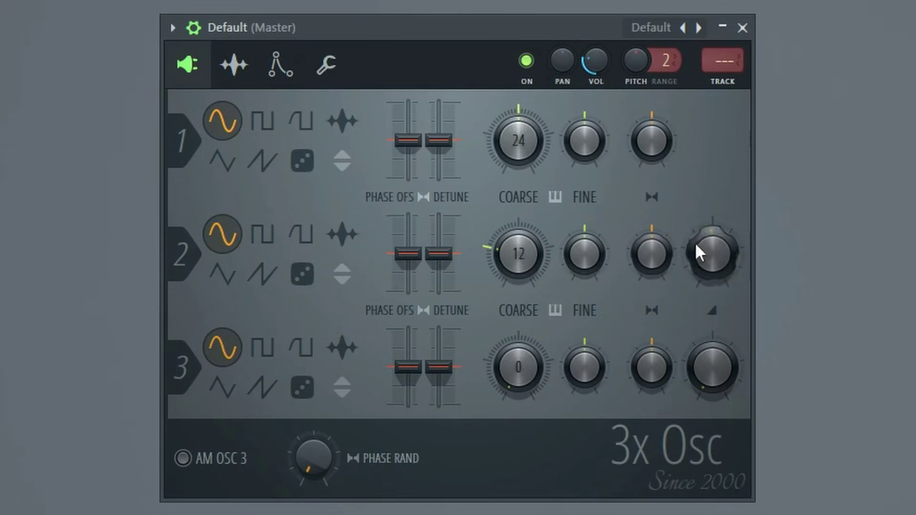
drag(699, 252, 691, 296)
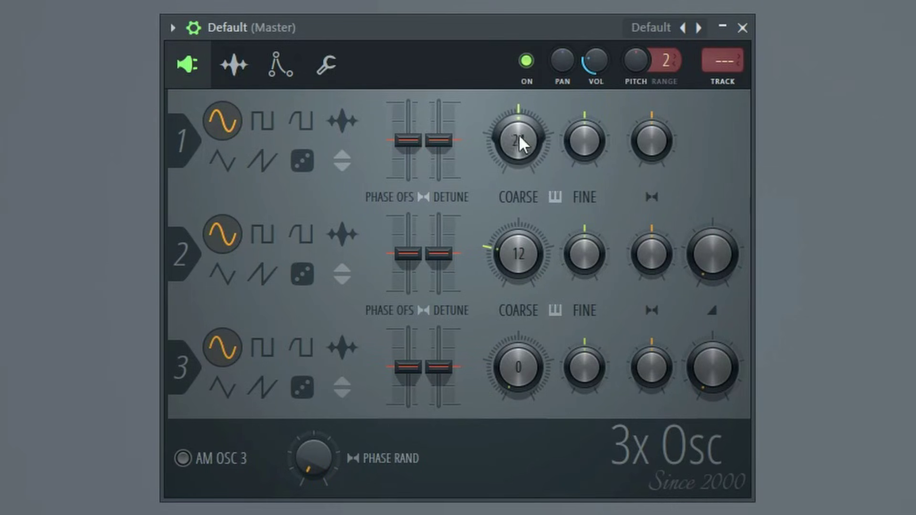
- Drop oscillator 1's coarse pitch to 0, try the triangle wave, then undo back to sine
drag(520, 139, 520, 191)
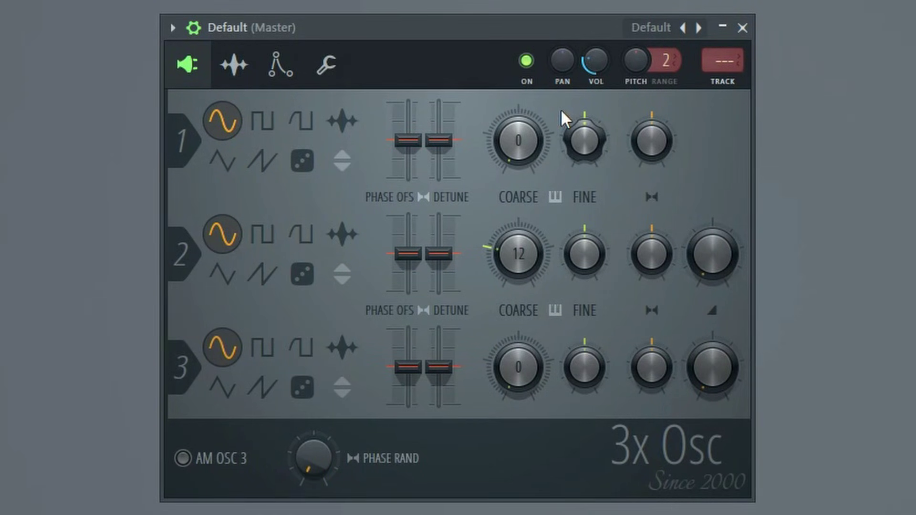
click(228, 168)
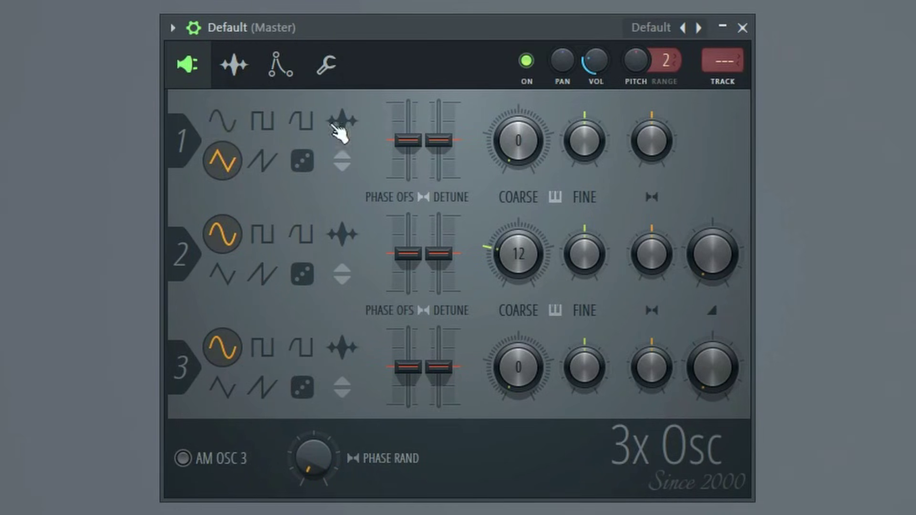
key(ctrl+z)
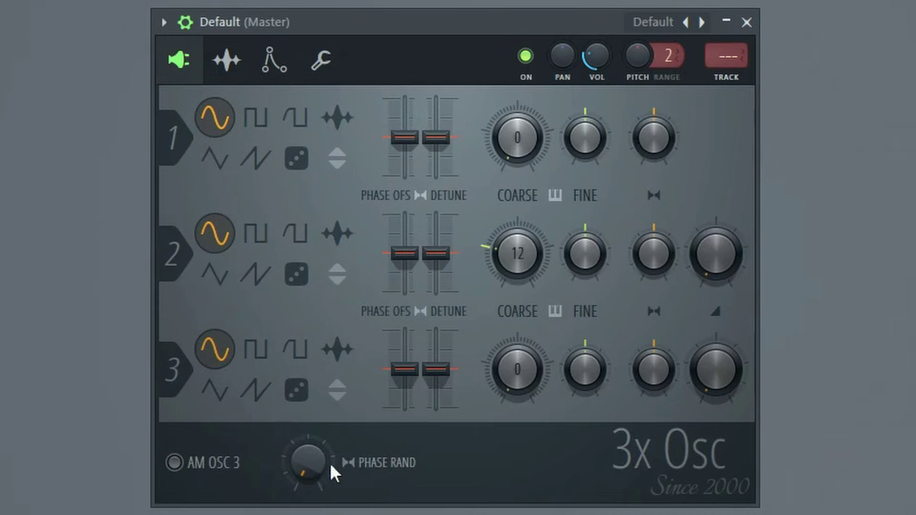
- Enable AM OSC 3, switch oscillator 1 to a saw wave, and raise PHASE RAND
click(174, 463)
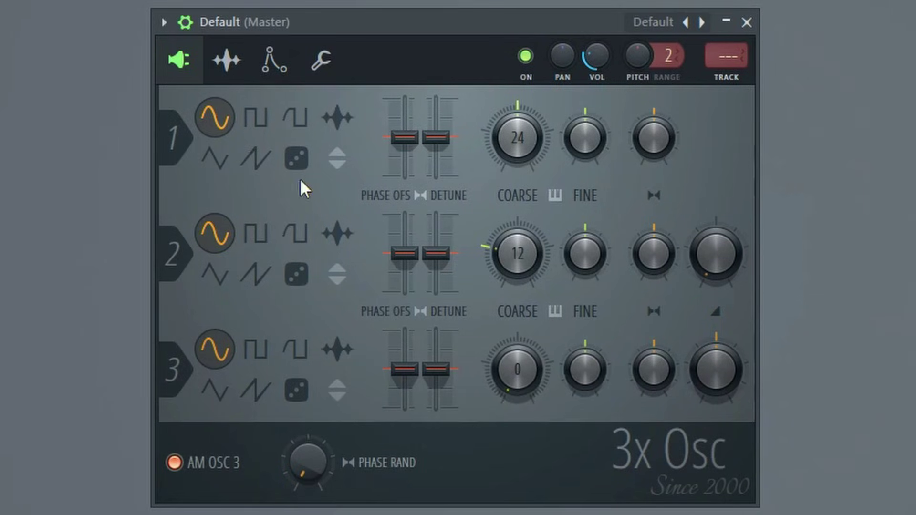
click(256, 158)
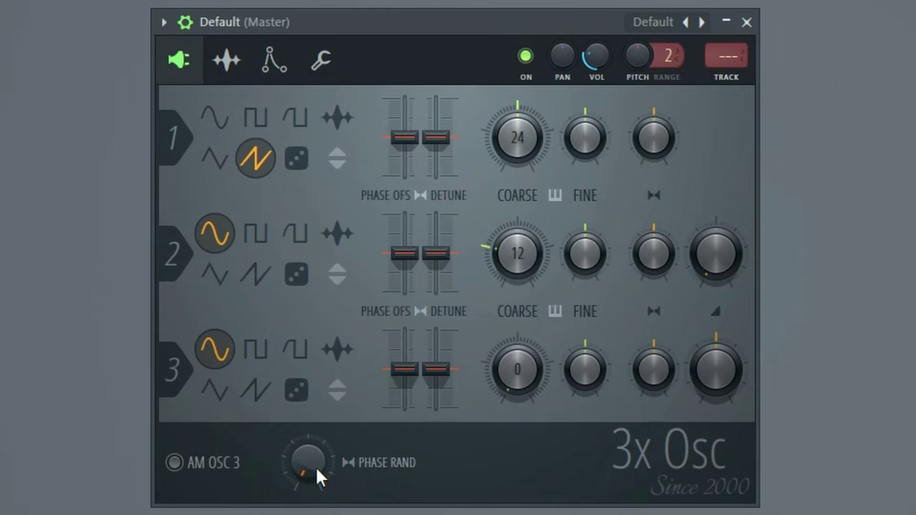
drag(315, 467, 316, 466)
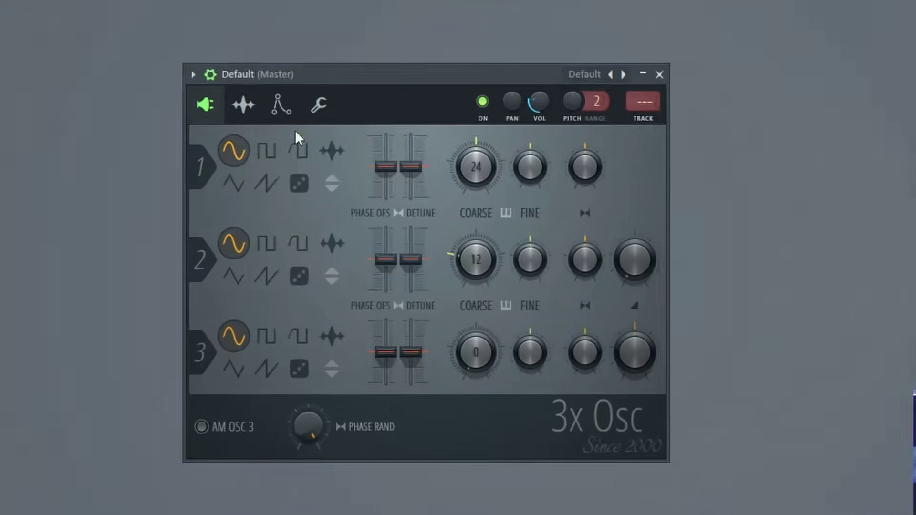
- Switch on the volume envelope with ATT, HOLD, DEC and SUS dragged near zero, then return to the oscillators
click(283, 184)
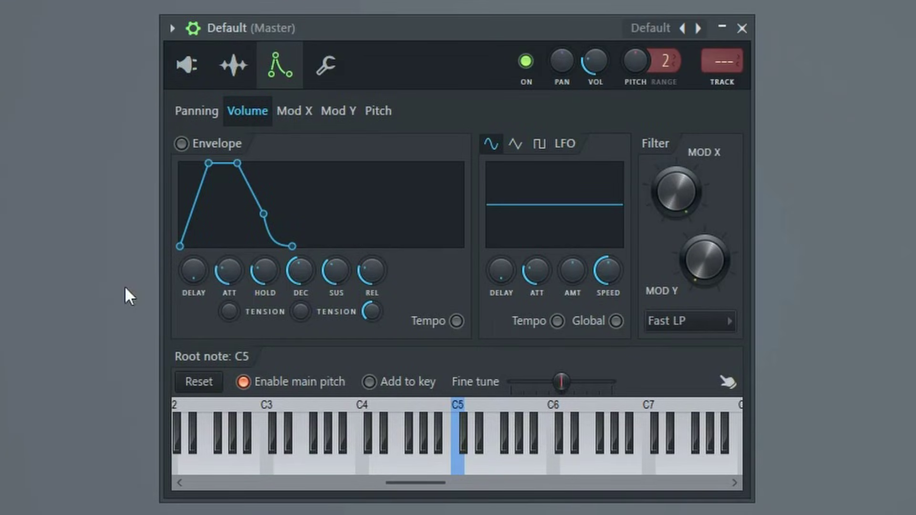
click(181, 144)
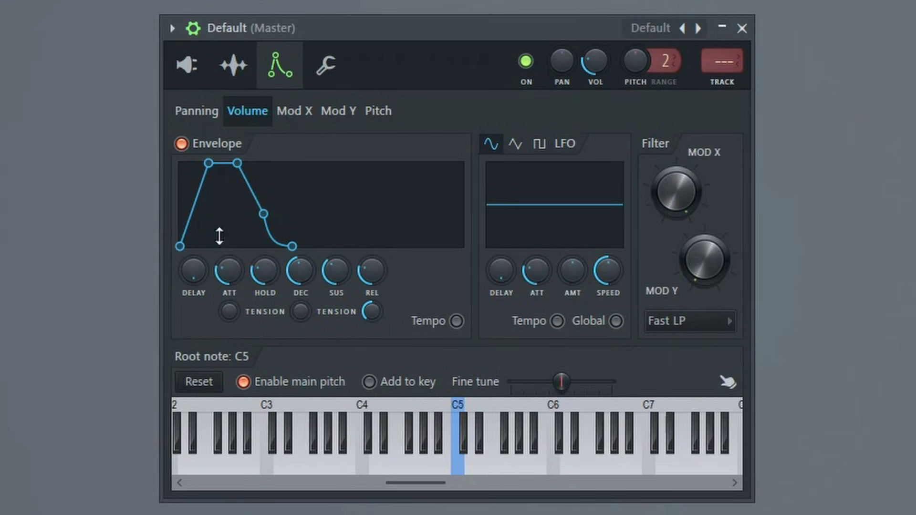
scroll(229, 270, down, 5)
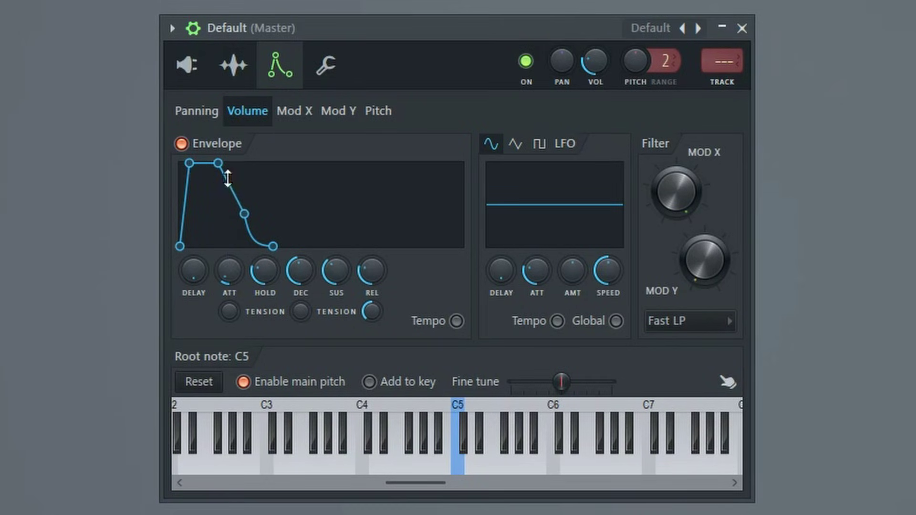
drag(230, 271, 230, 280)
scroll(260, 281, down, 5)
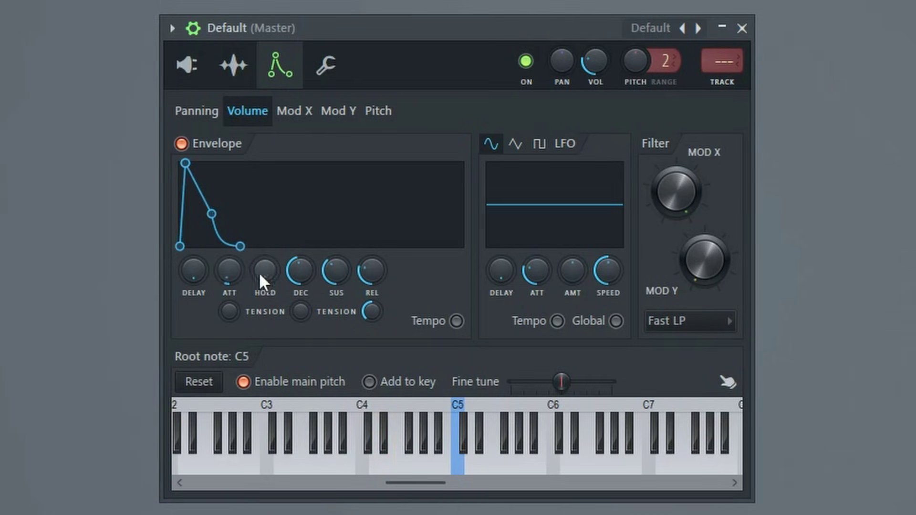
drag(300, 271, 301, 286)
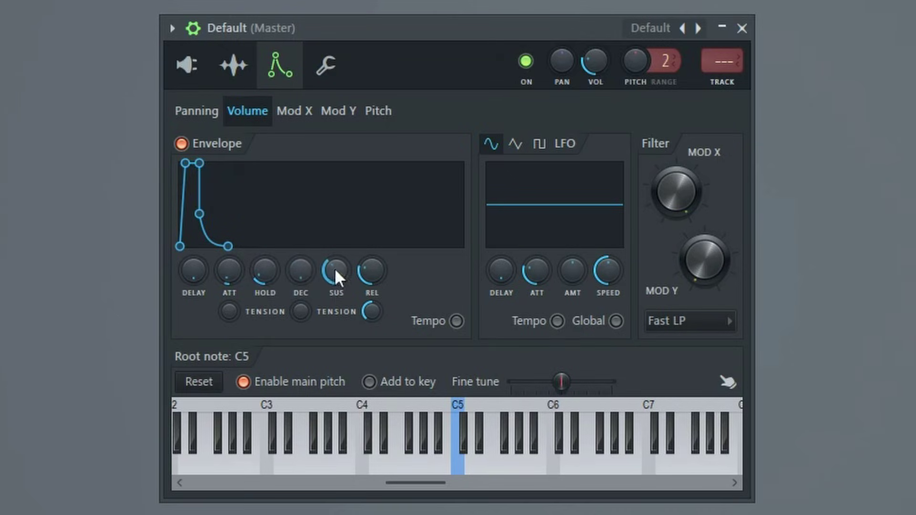
scroll(337, 272, down, 5)
drag(377, 272, 377, 286)
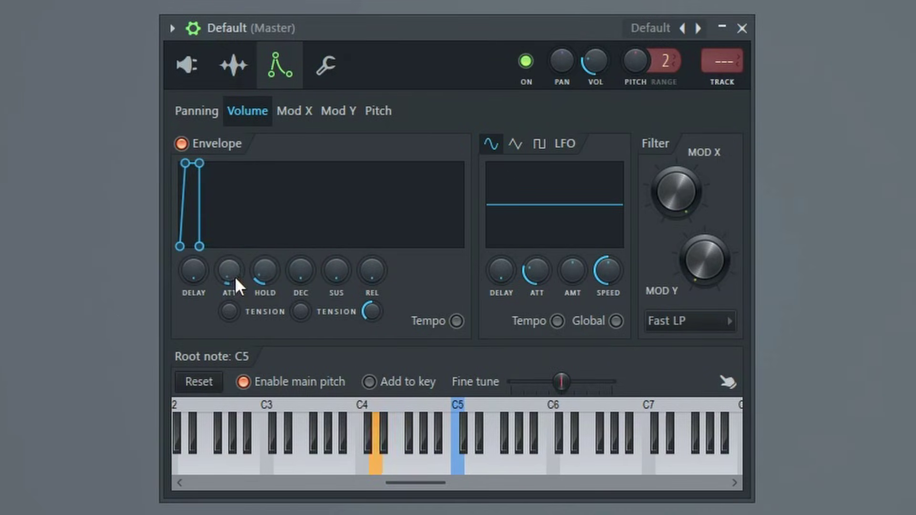
drag(229, 282, 230, 292)
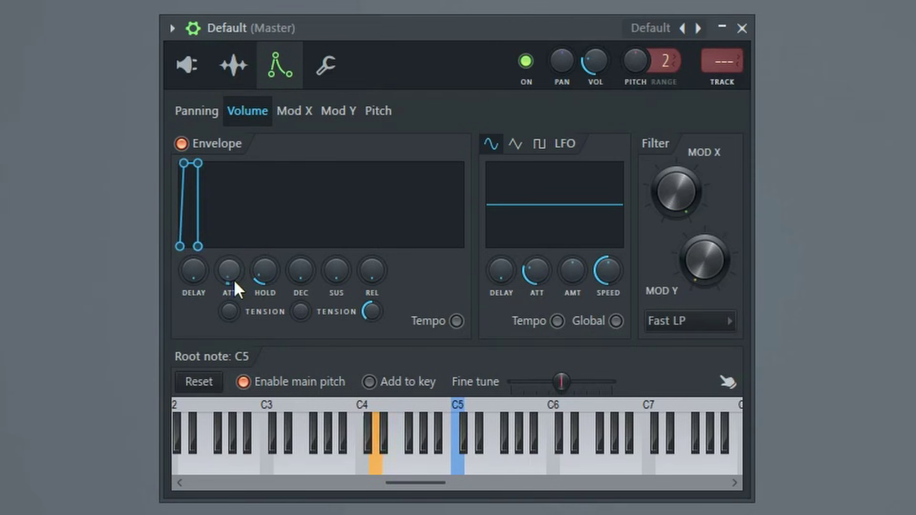
click(191, 77)
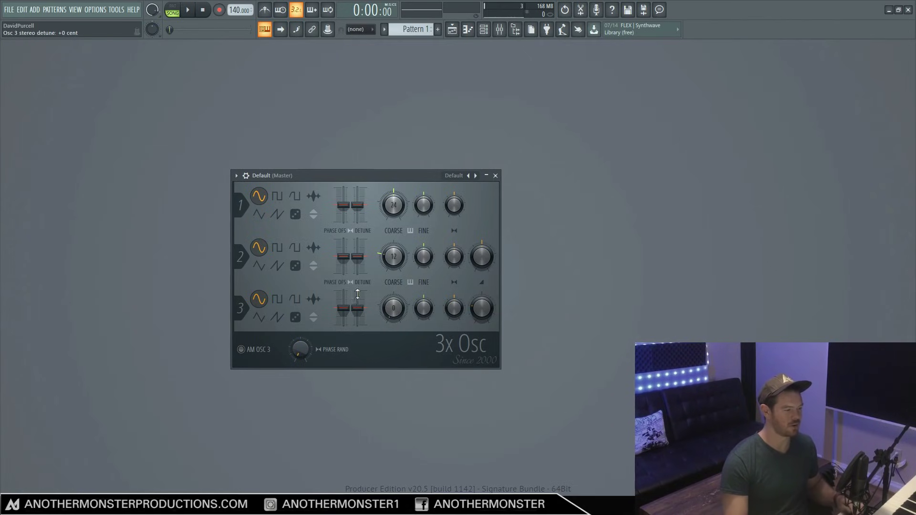
- Open the envelope settings and add a delay before the envelope starts
click(237, 175)
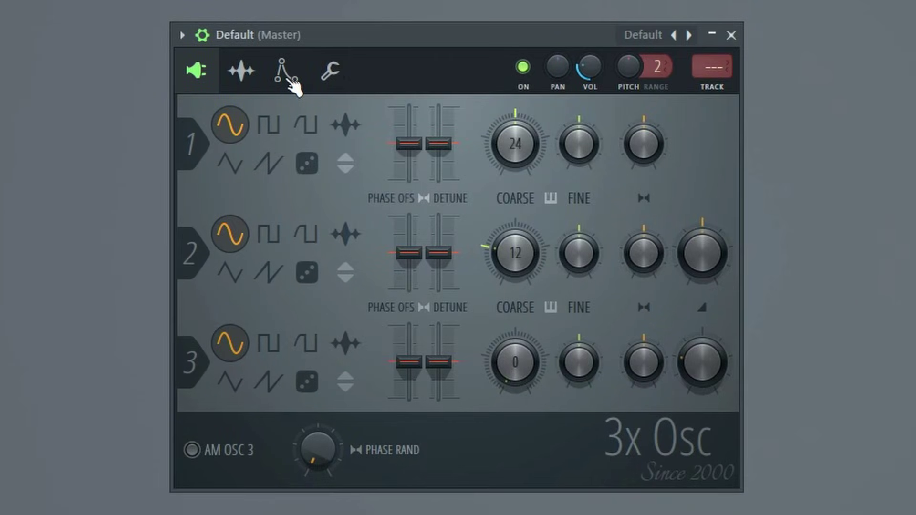
click(289, 81)
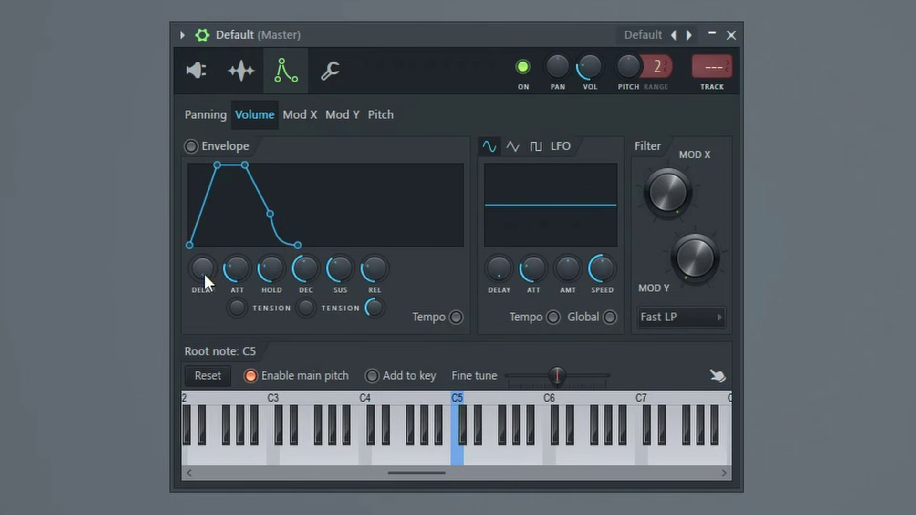
drag(204, 273, 246, 232)
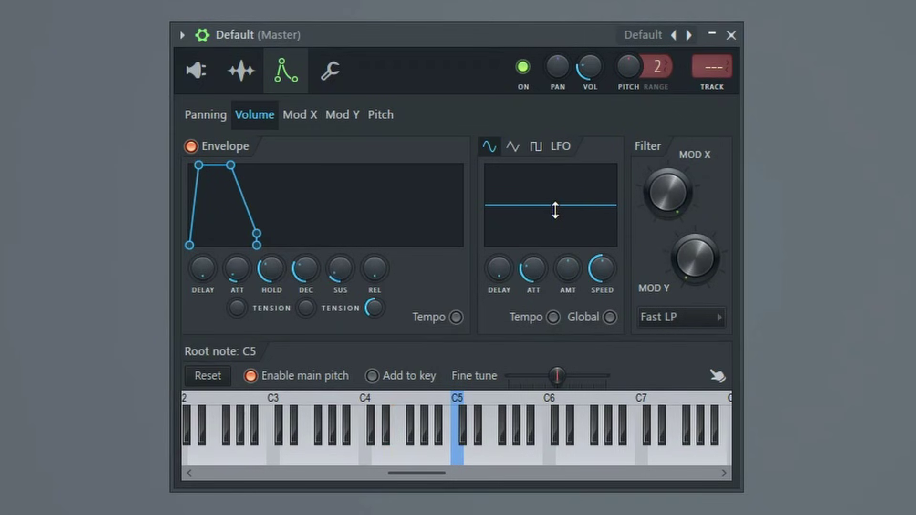
- Raise the volume LFO amount, flatten it again, and speed up the LFO
mouse_move(557, 225)
mouse_down()
mouse_move(553, 189)
mouse_move(554, 206)
mouse_up()
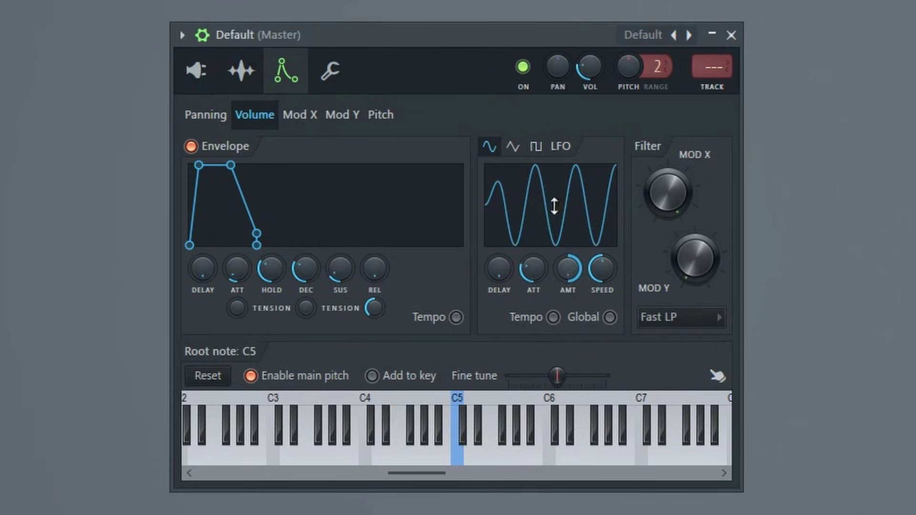
drag(569, 270, 569, 282)
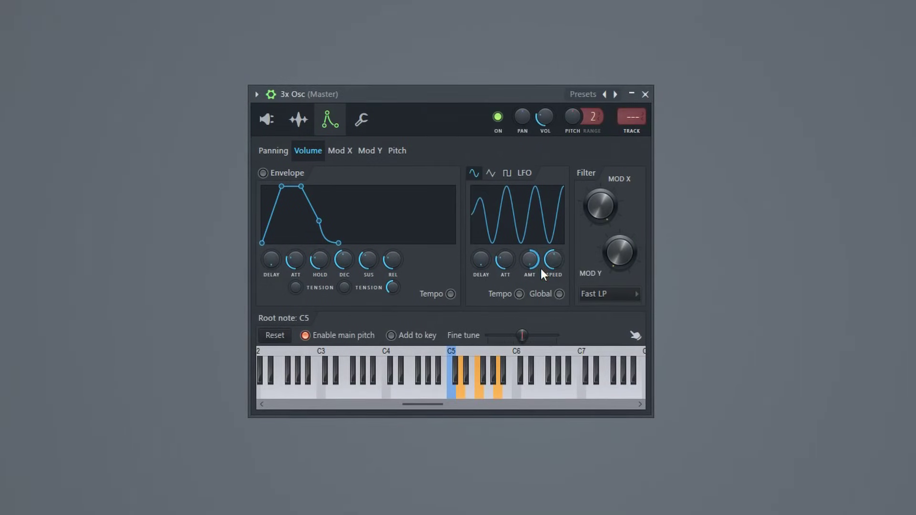
drag(552, 260, 574, 292)
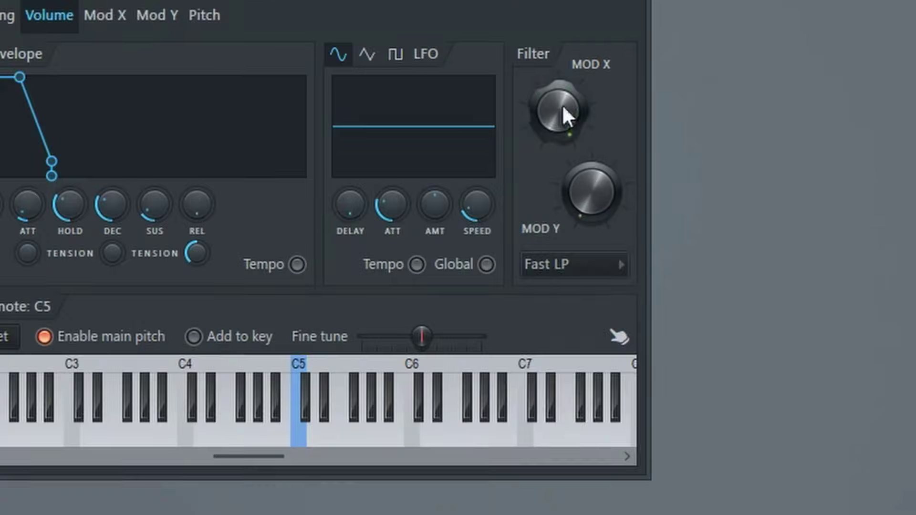
- Keep Fast LP as the filter type and lower MOD X slightly
click(441, 407)
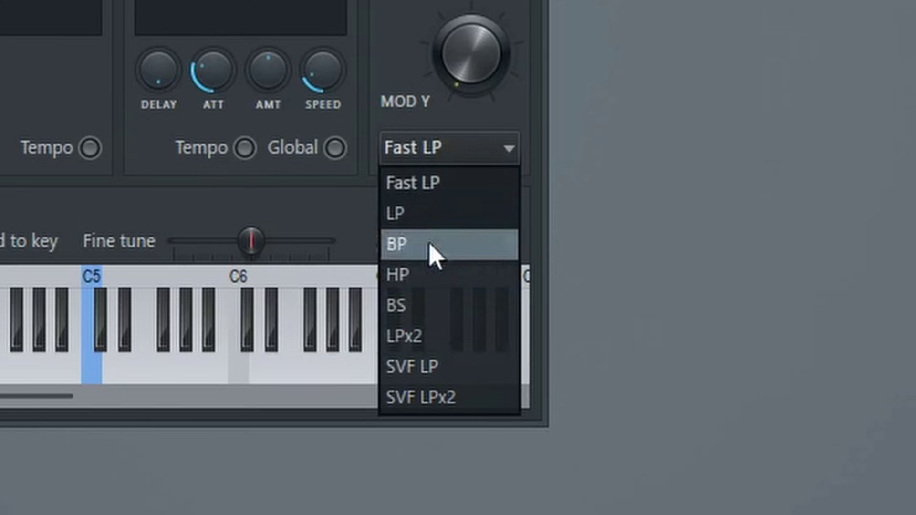
click(457, 178)
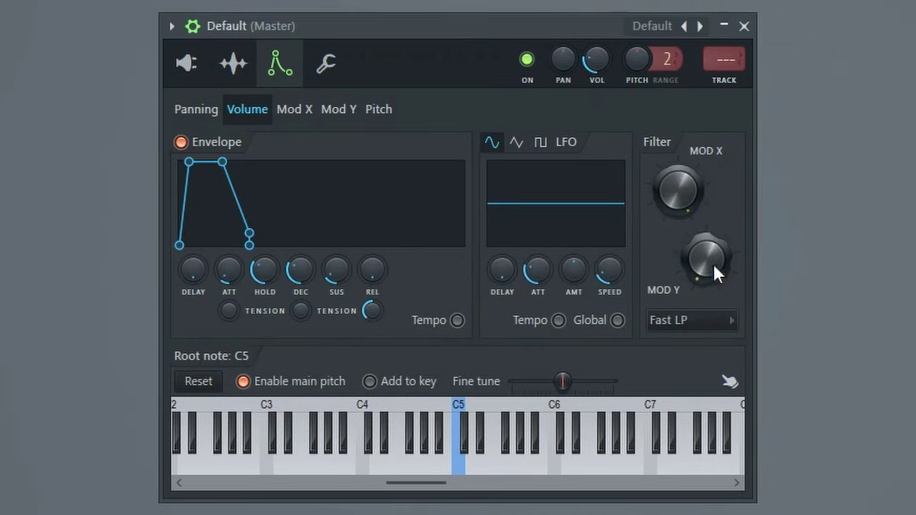
mouse_move(672, 183)
mouse_down()
mouse_move(672, 225)
mouse_move(672, 187)
mouse_up()
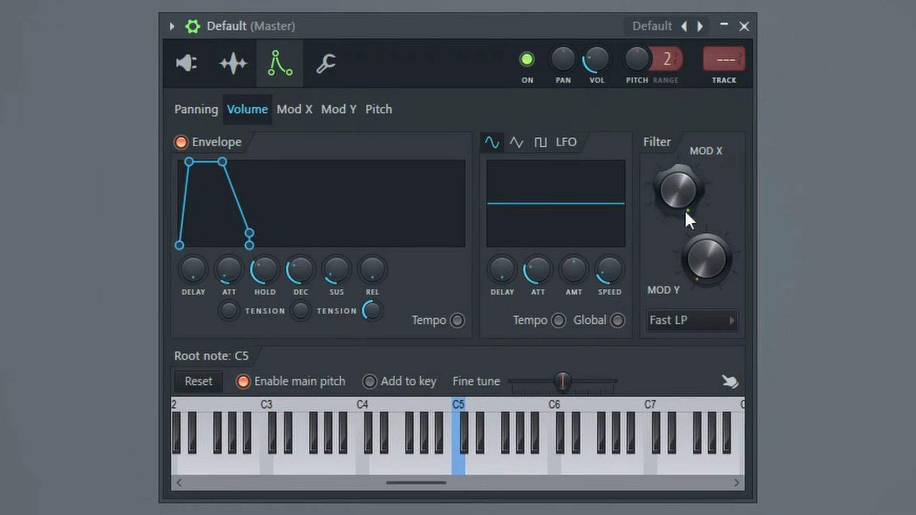
- Sweep MOD Y up and back to minimum, then push it nearly to maximum
drag(708, 281, 668, 333)
drag(678, 190, 630, 234)
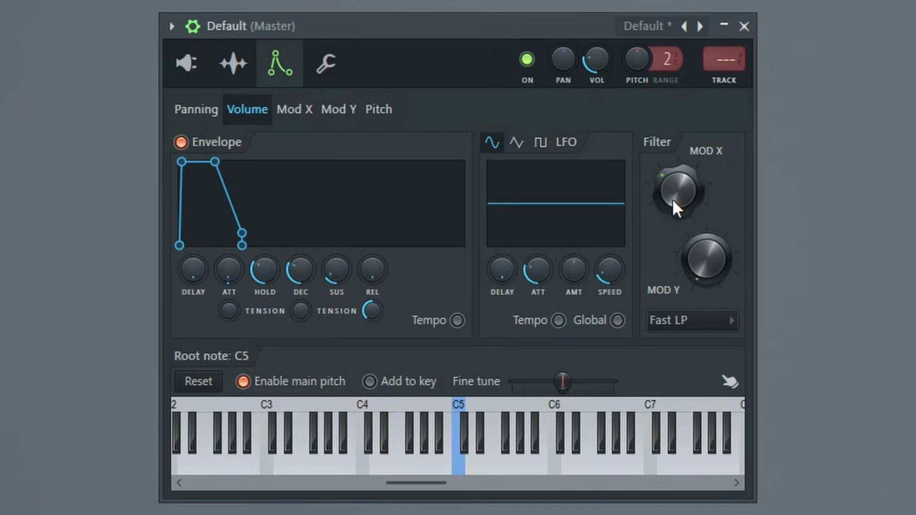
drag(710, 268, 752, 302)
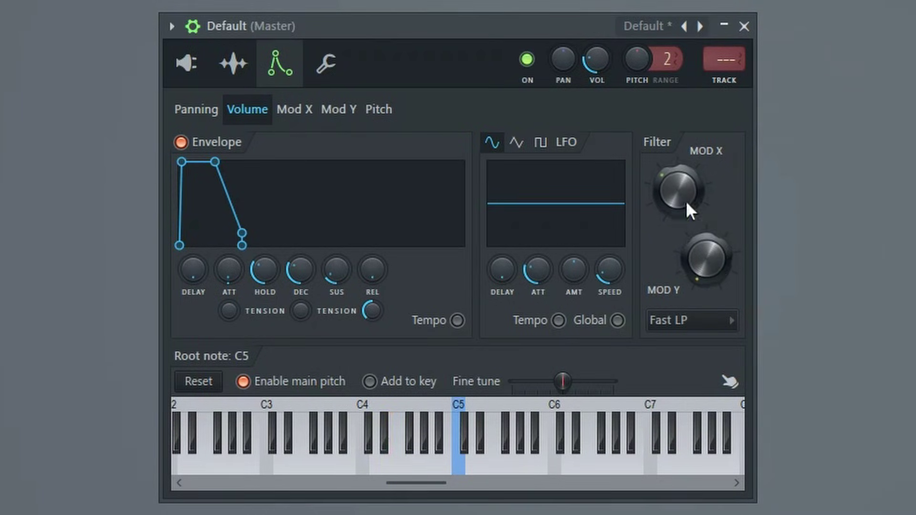